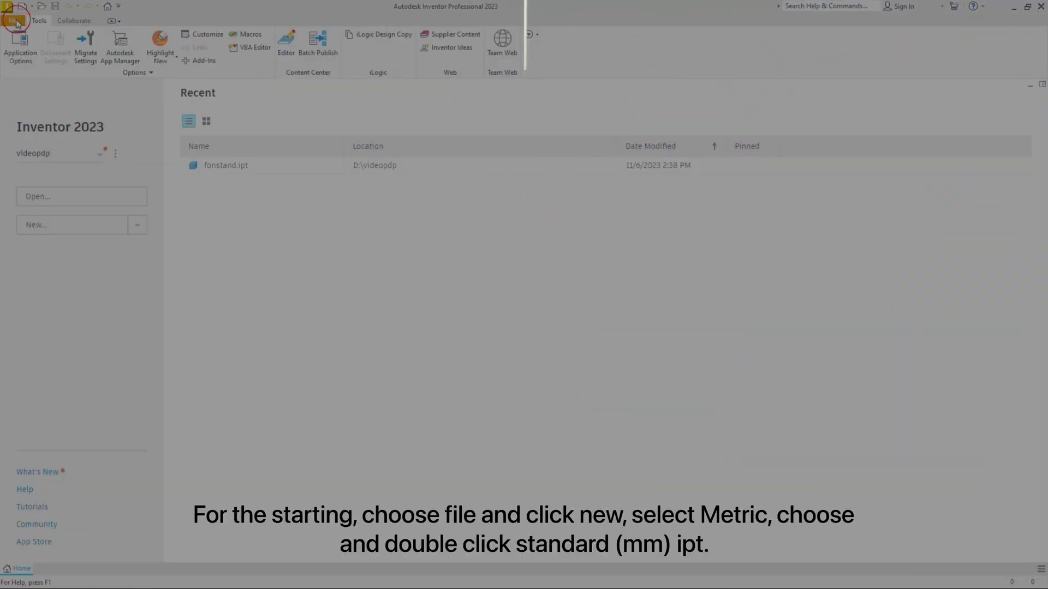
Step: Create a new part from the Metric Standard (mm).ipt template
click(14, 20)
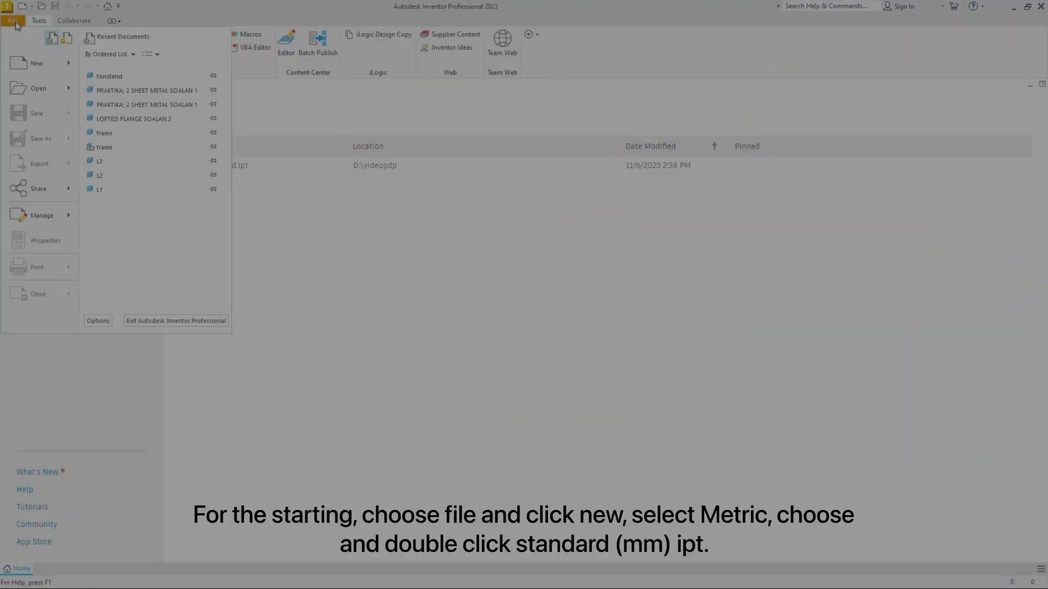
click(33, 65)
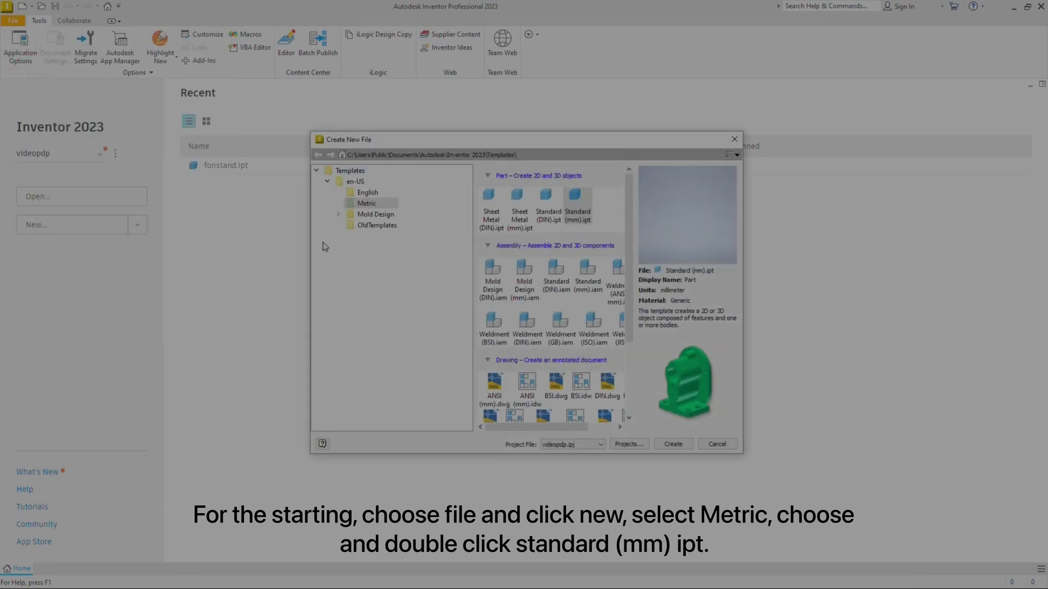
double_click(574, 212)
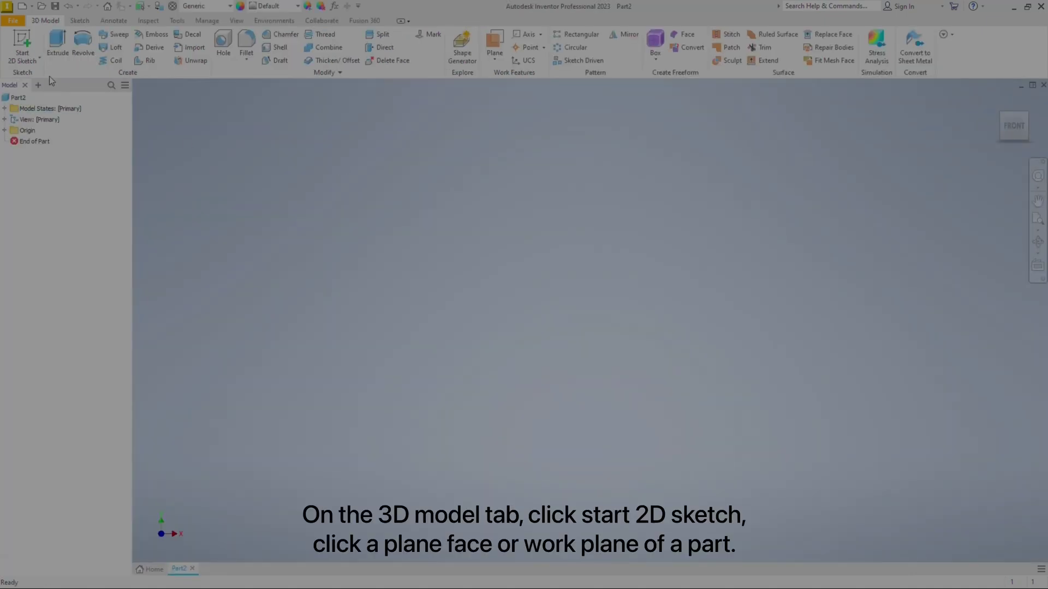
Step: Start a 2D sketch on the front origin plane
click(34, 63)
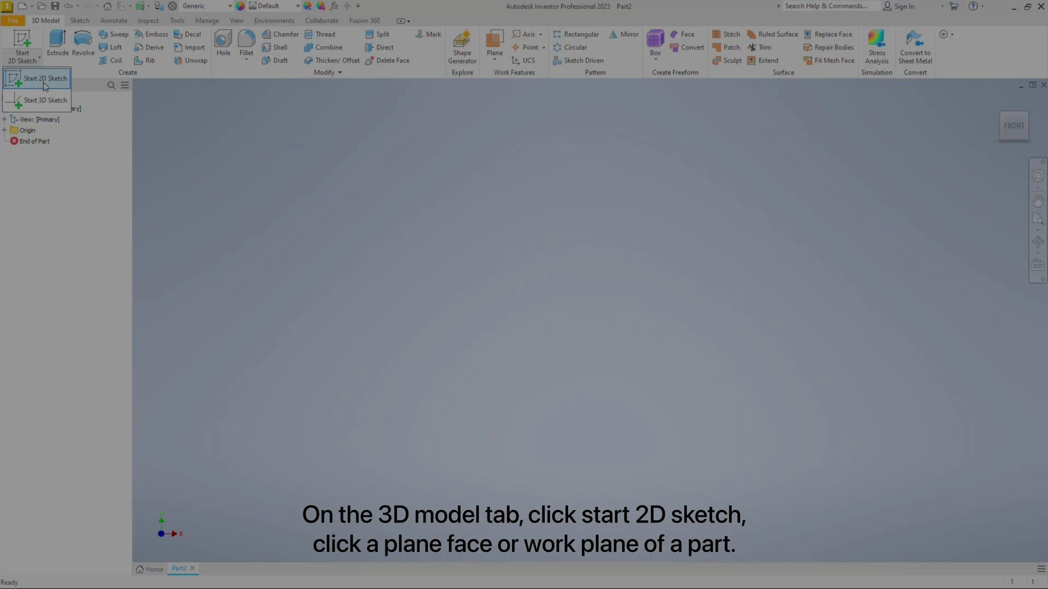
click(45, 80)
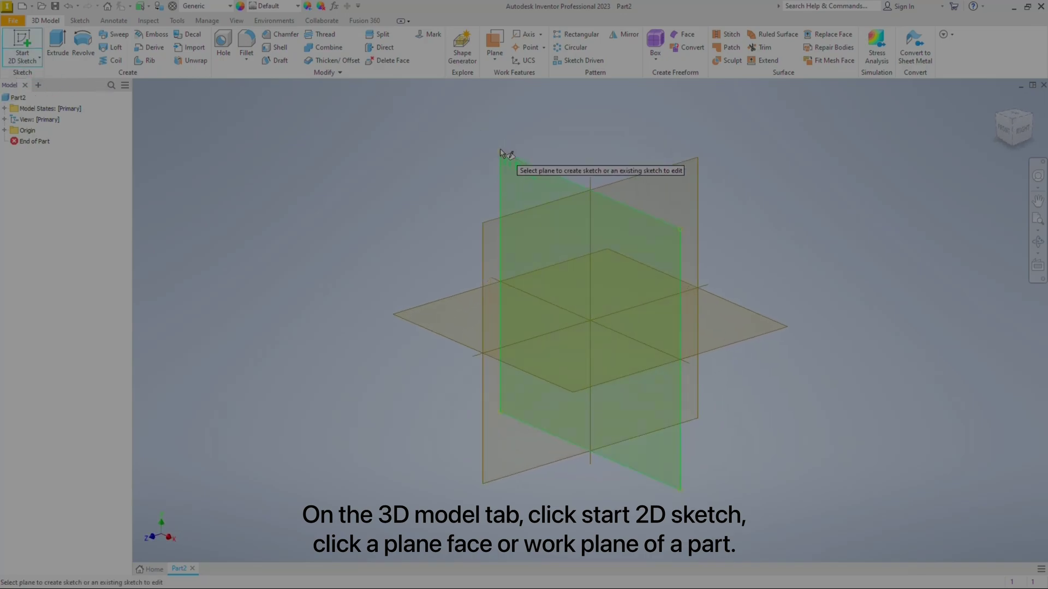
click(502, 159)
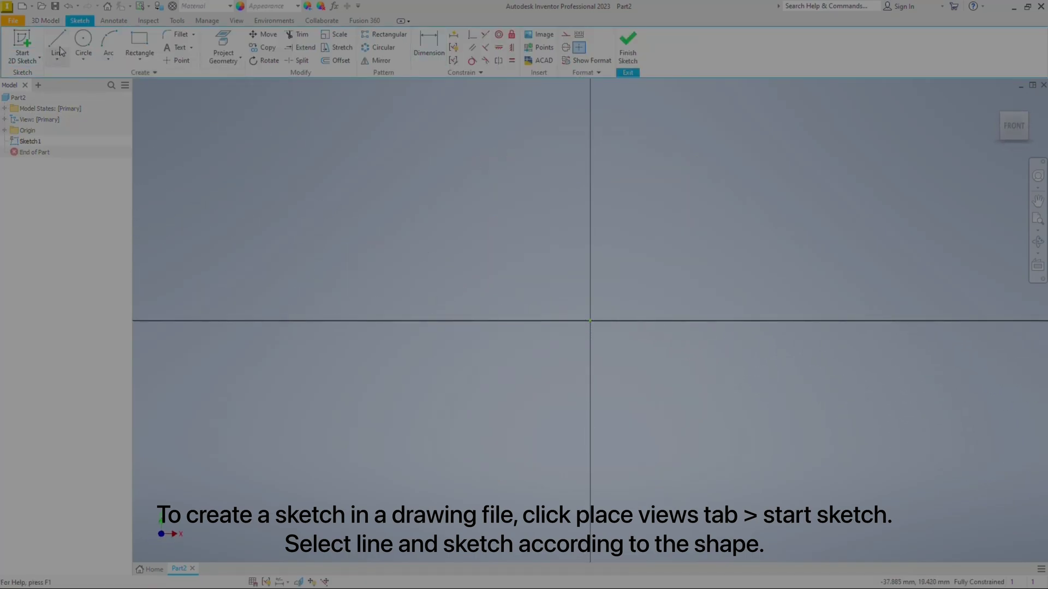
Step: Draw a slanted line down to the origin and a horizontal base line to the right
click(59, 50)
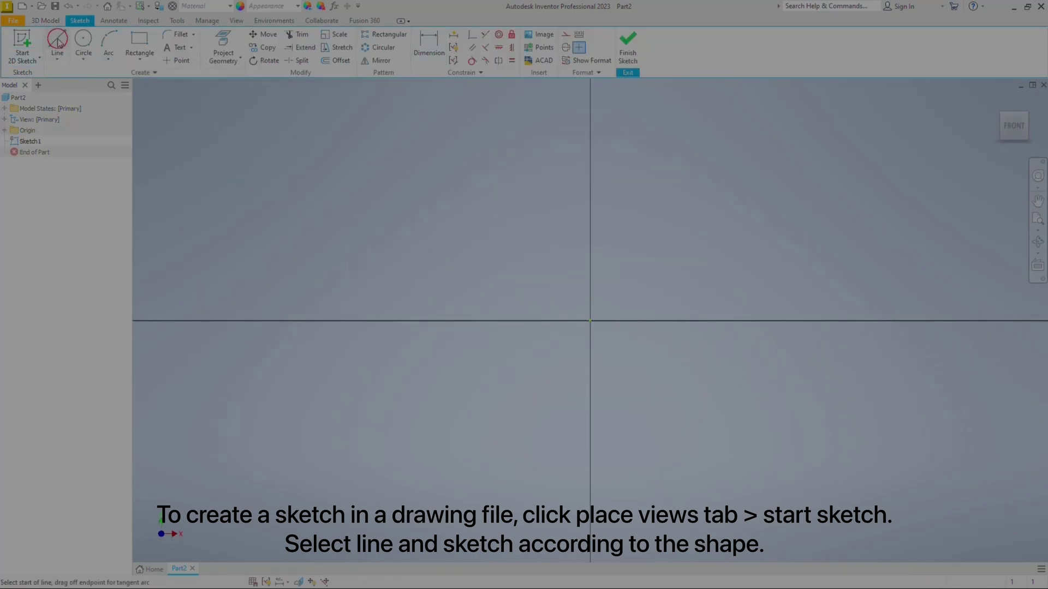
click(709, 113)
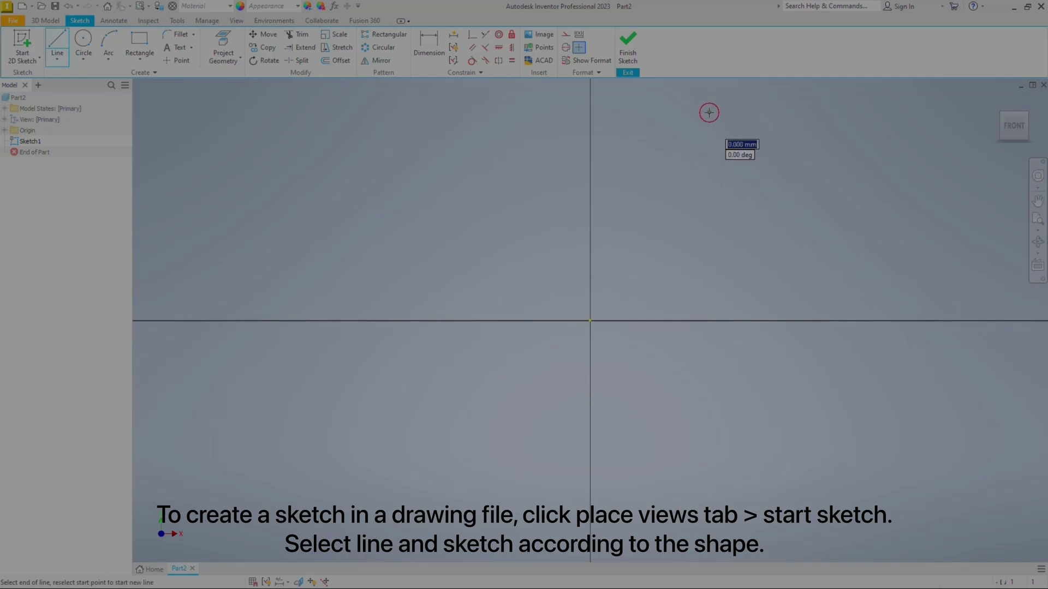
click(589, 320)
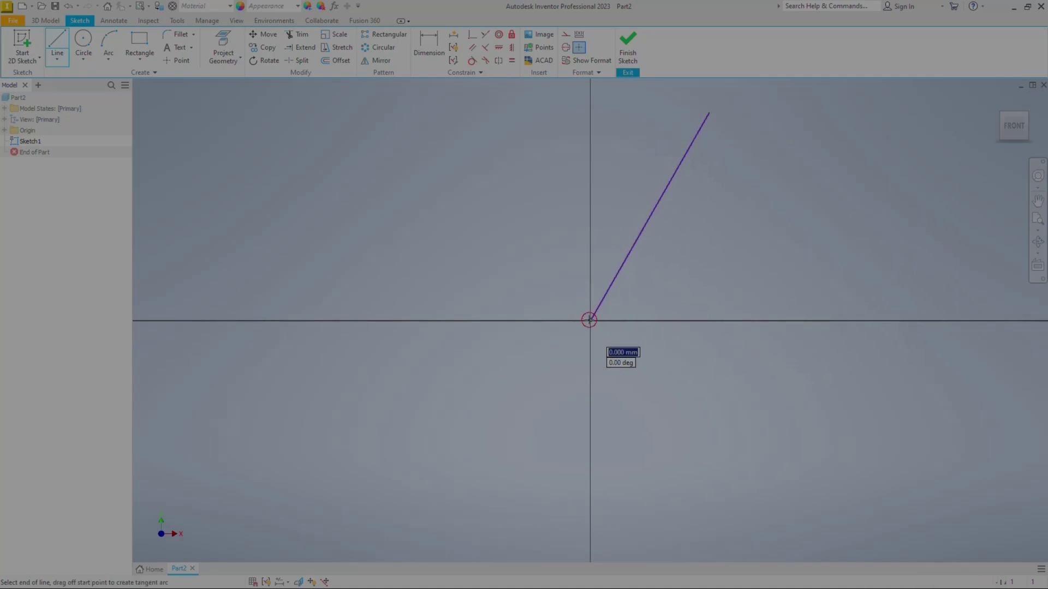
click(892, 321)
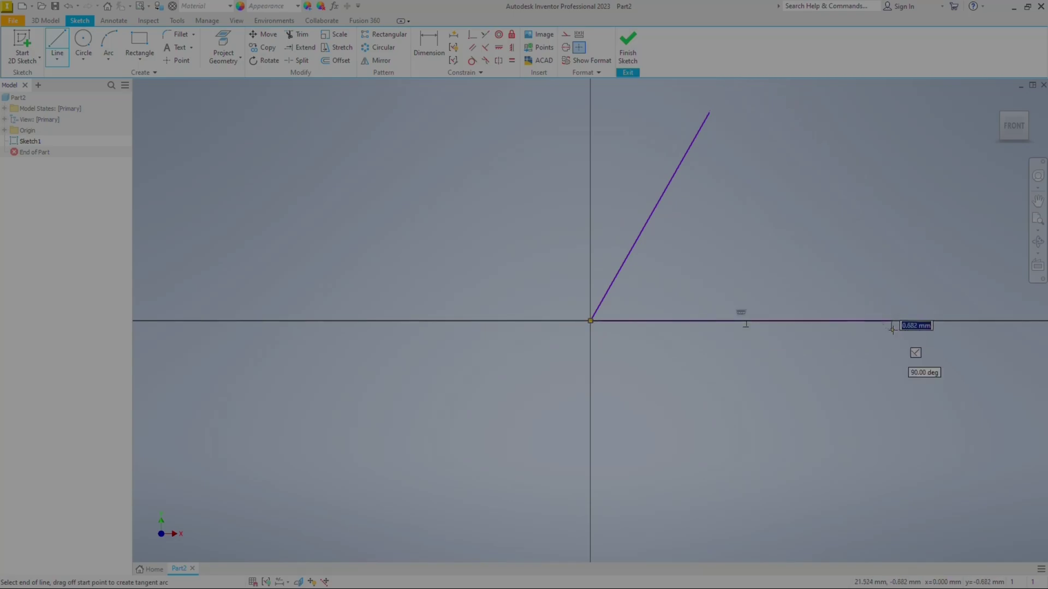
key(Escape)
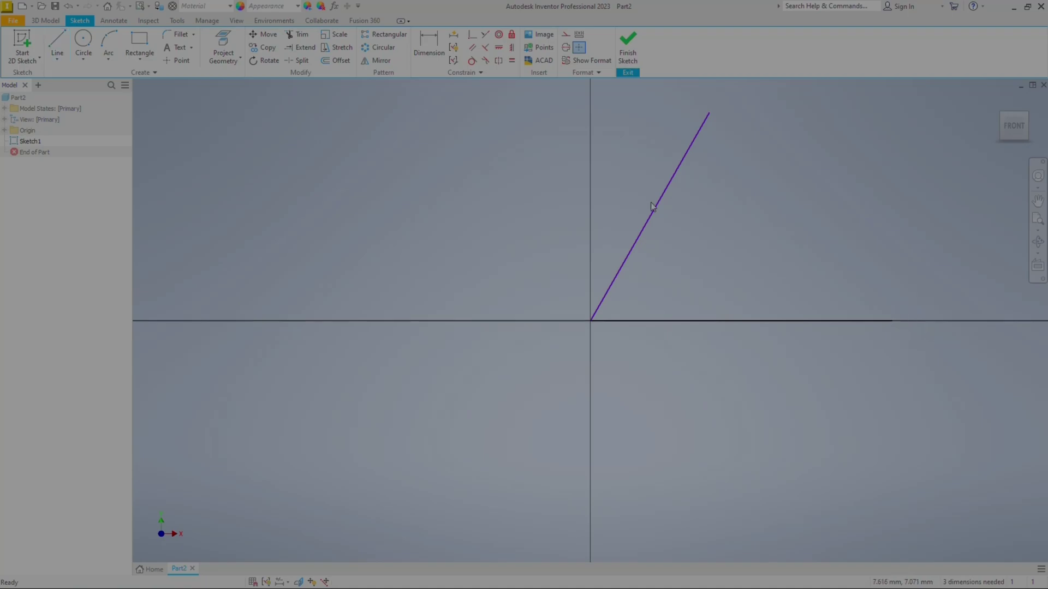
Step: Dimension the base line to 80 mm and the slanted line to 100 mm
click(437, 46)
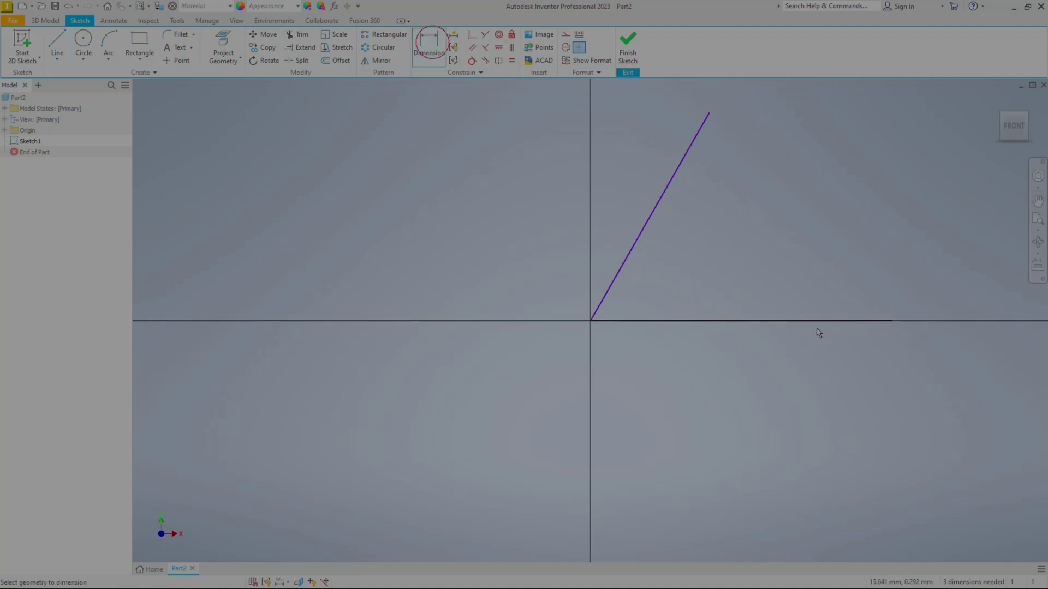
click(743, 321)
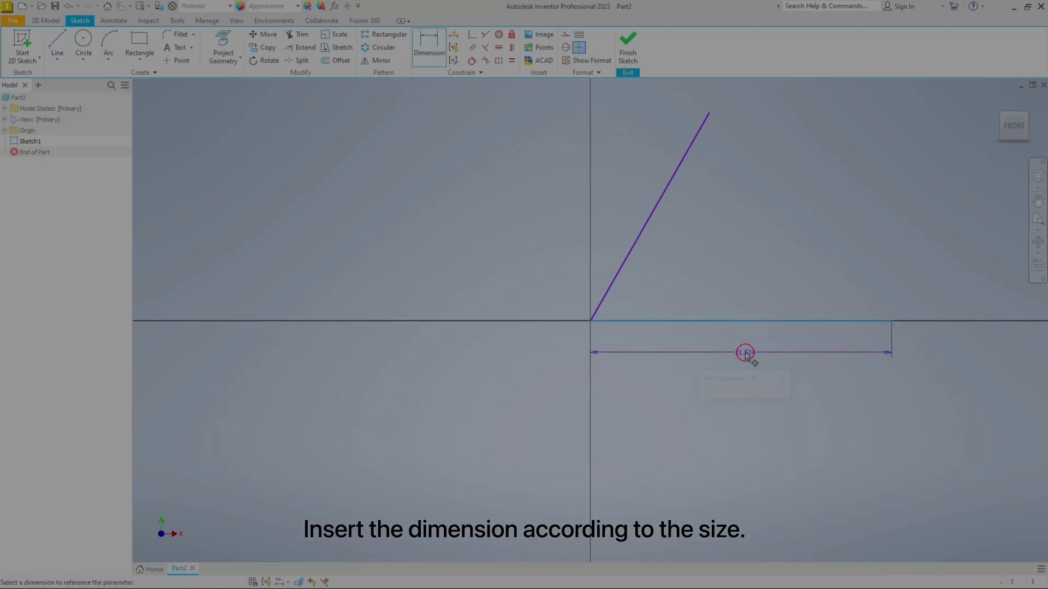
click(747, 354)
text(80)
key(Return)
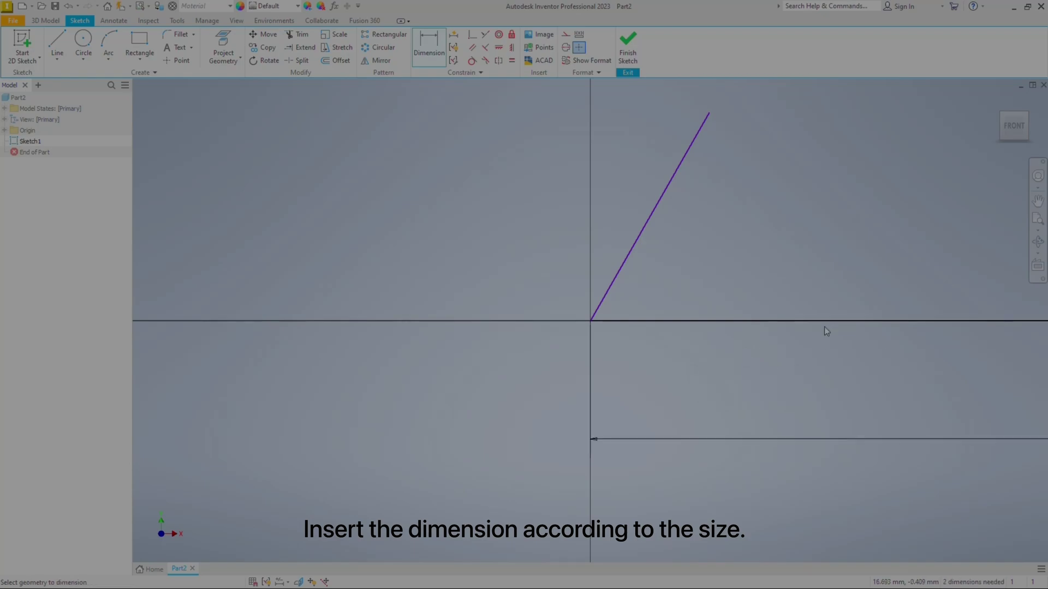
scroll(824, 326, down, 4)
middle_drag(624, 346, 214, 412)
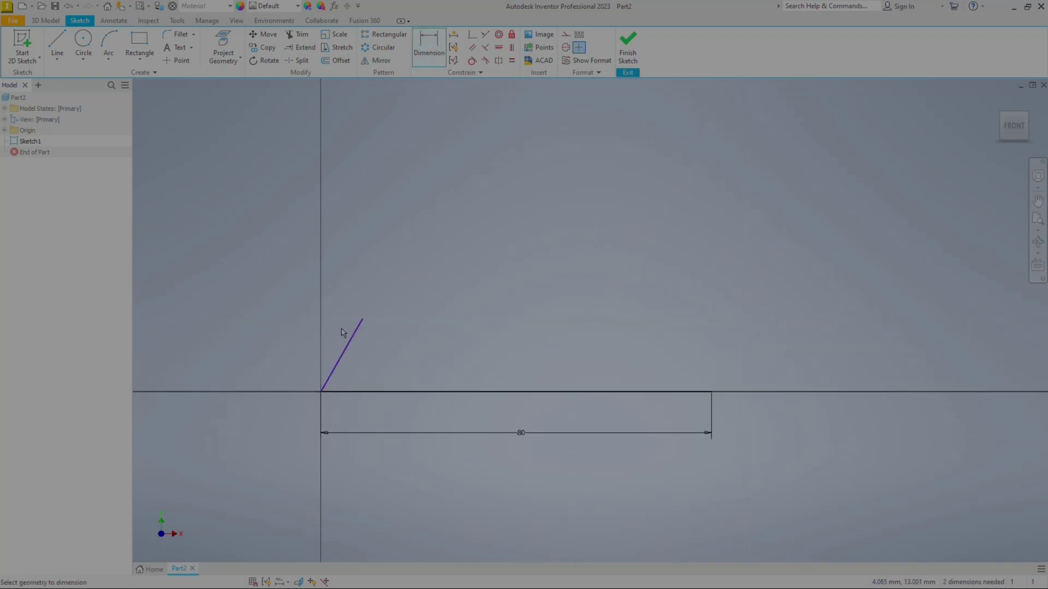
click(350, 347)
click(320, 344)
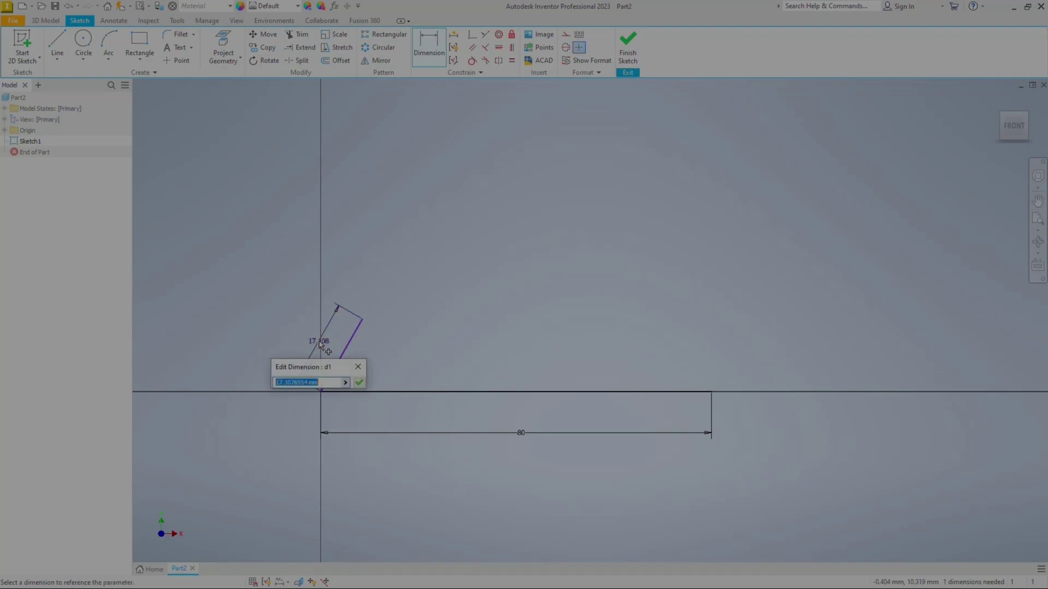
text(100)
key(Return)
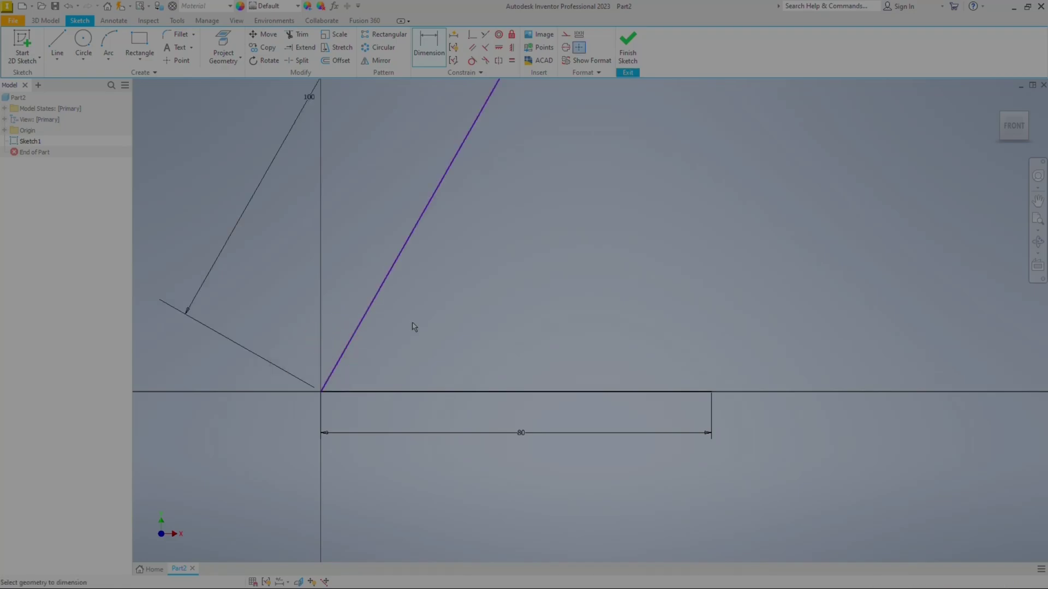
Step: Add a 60° angle dimension between the slanted line and the base
click(399, 261)
click(469, 392)
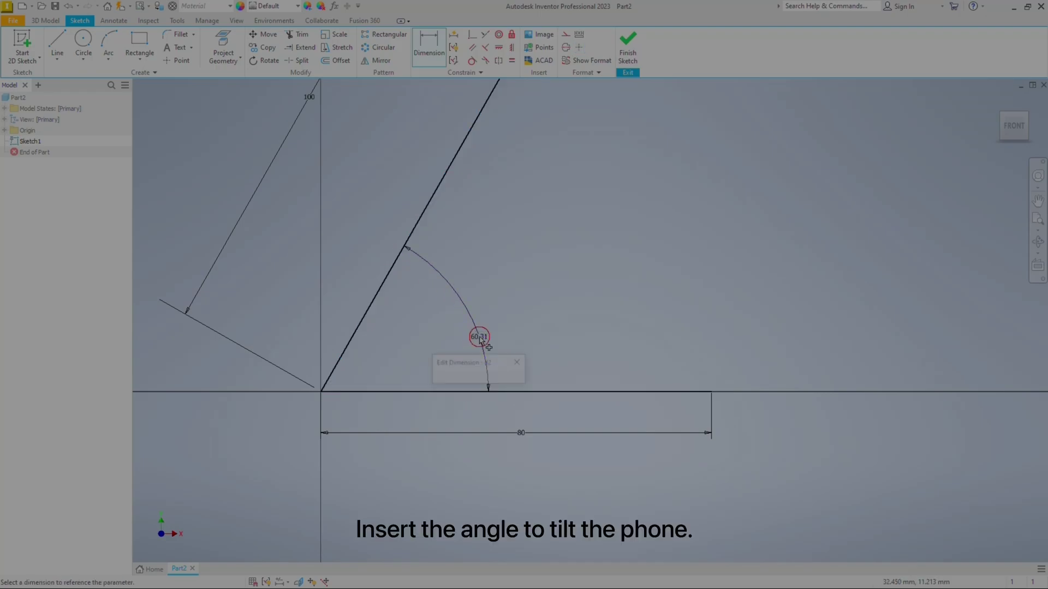
click(479, 340)
text(60)
key(Return)
scroll(532, 242, down, 5)
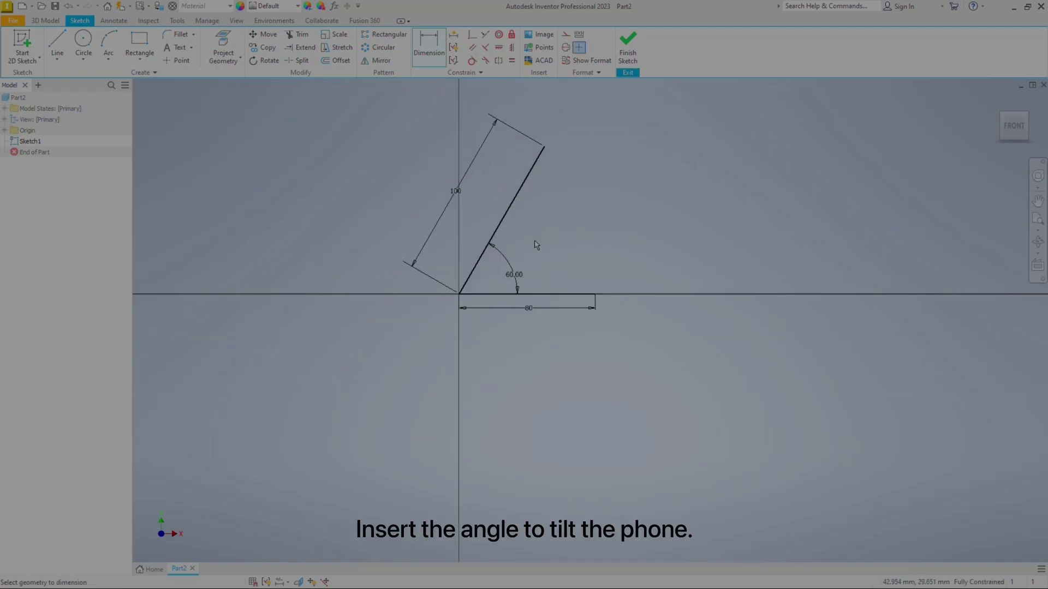
middle_drag(540, 246, 544, 294)
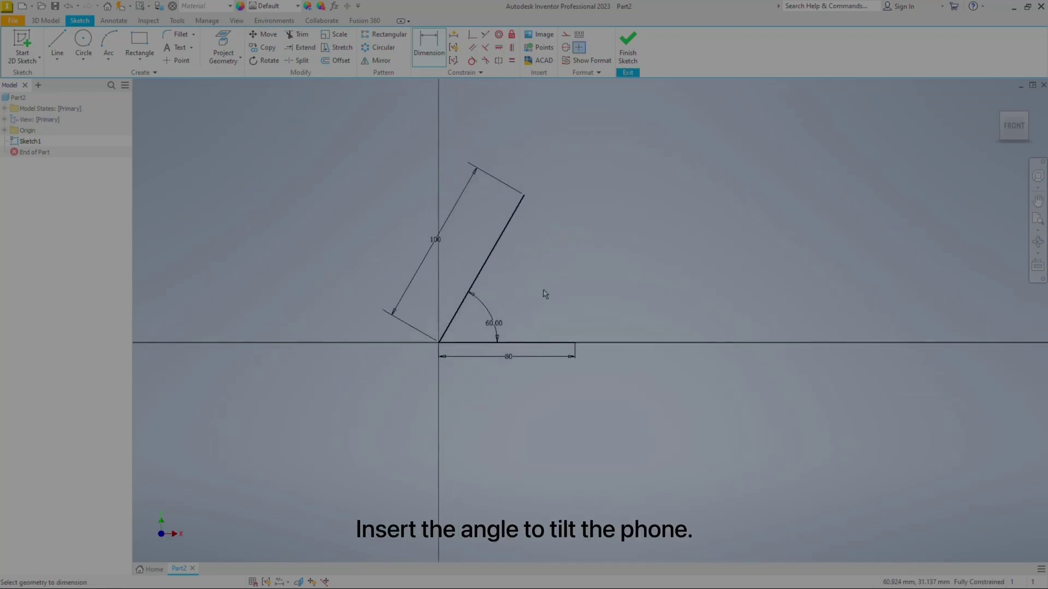
Step: Offset the sloped line chain by 6 mm to give it thickness
click(338, 61)
click(480, 258)
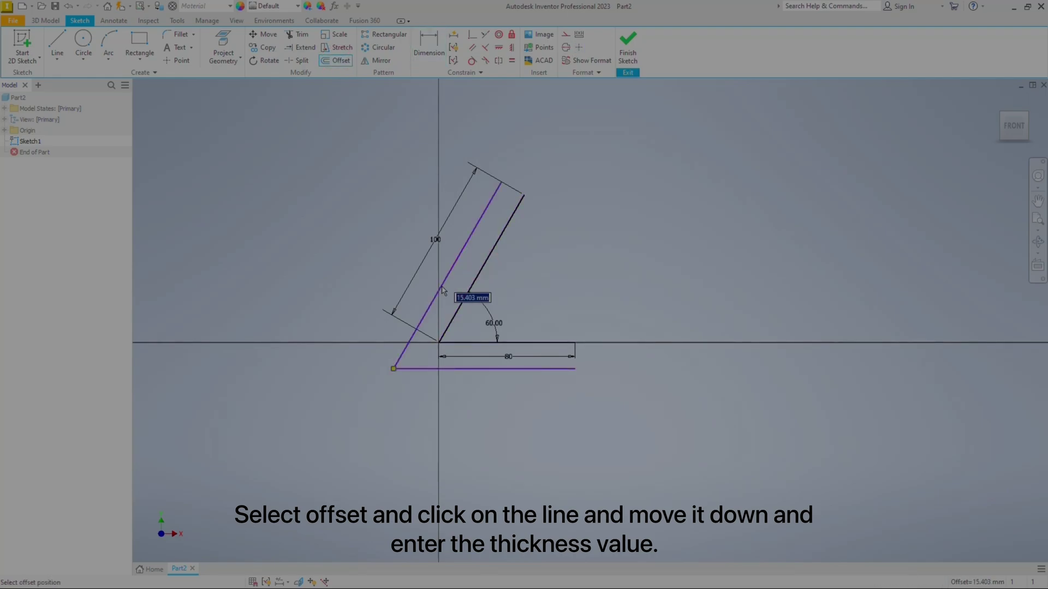
text(6)
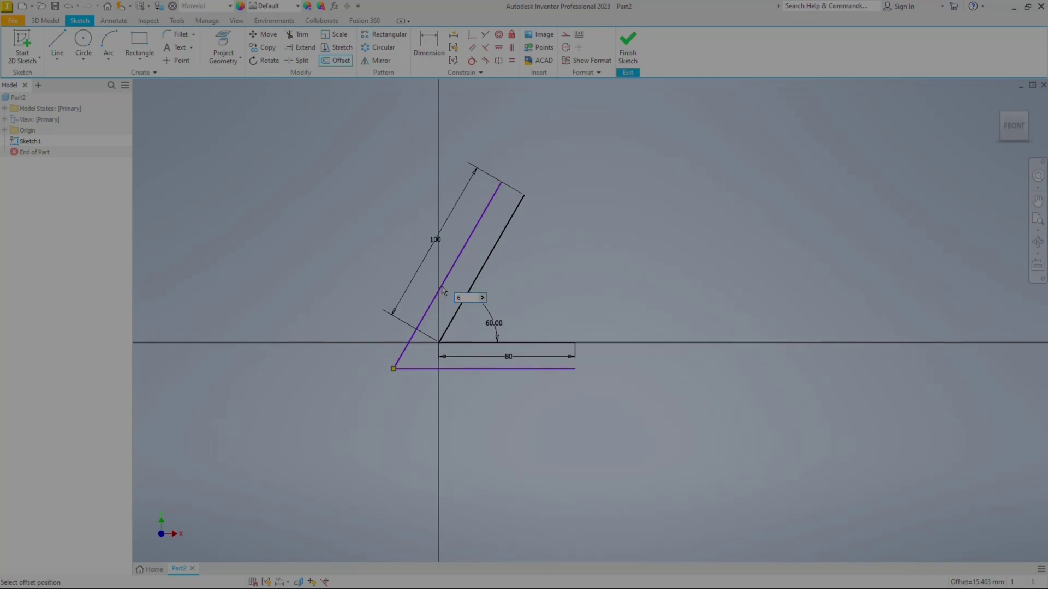
key(Return)
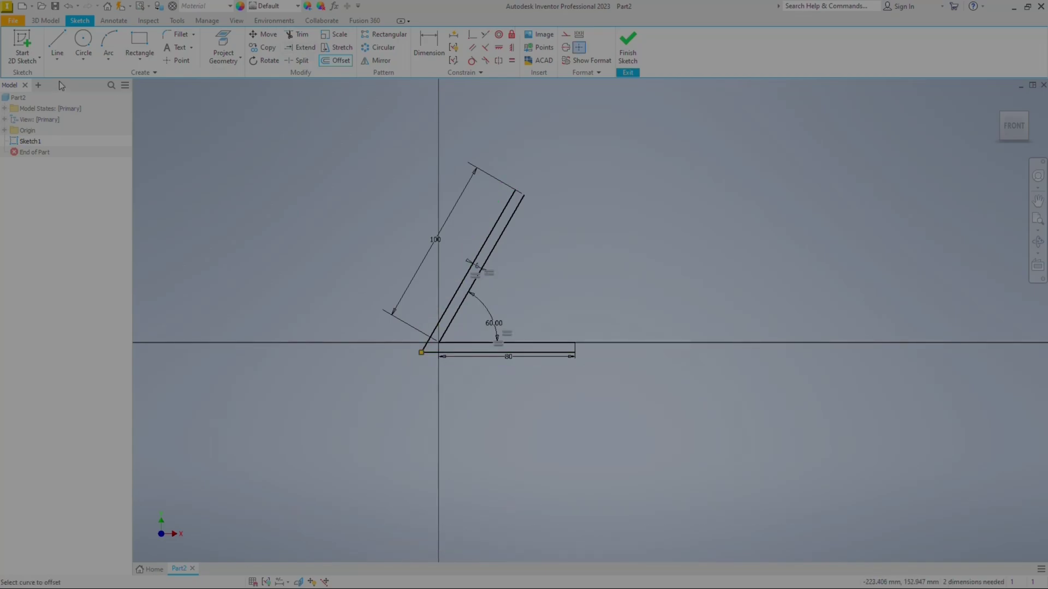
Step: Draw a short line closing the base's open right end down to the corner
click(57, 44)
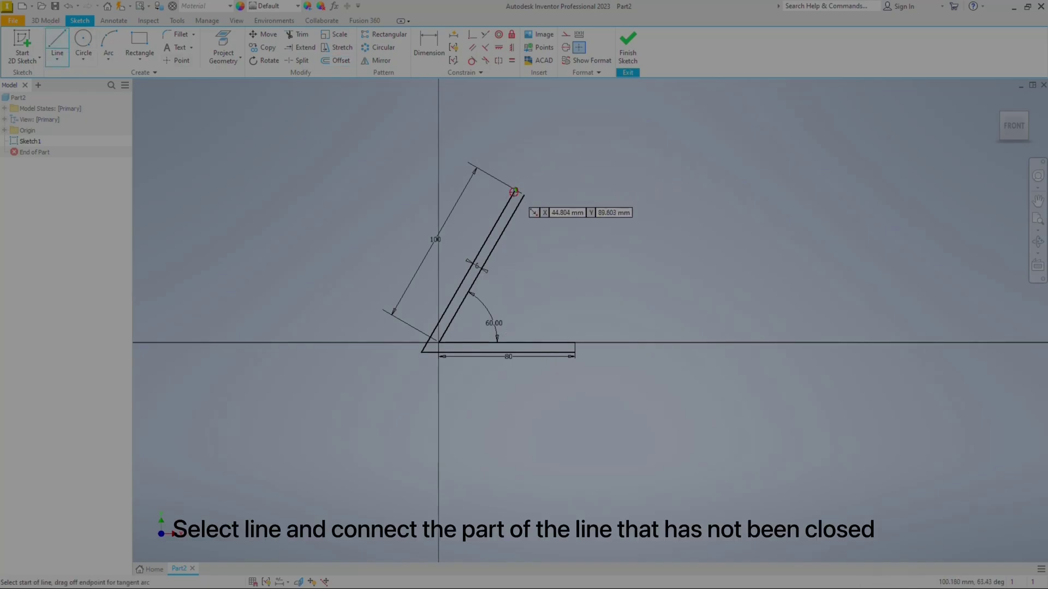
click(573, 343)
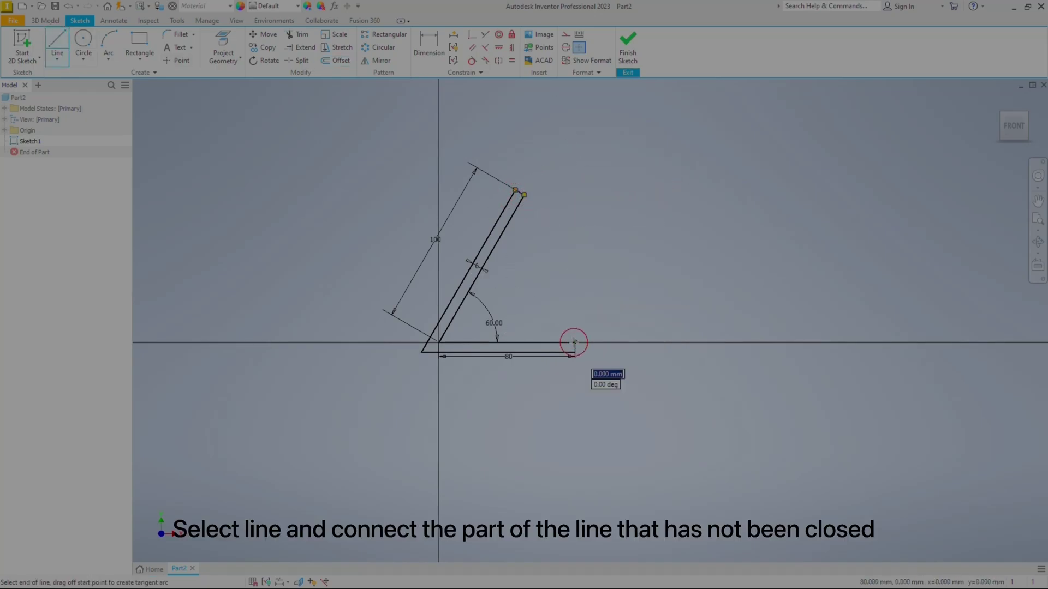
click(574, 351)
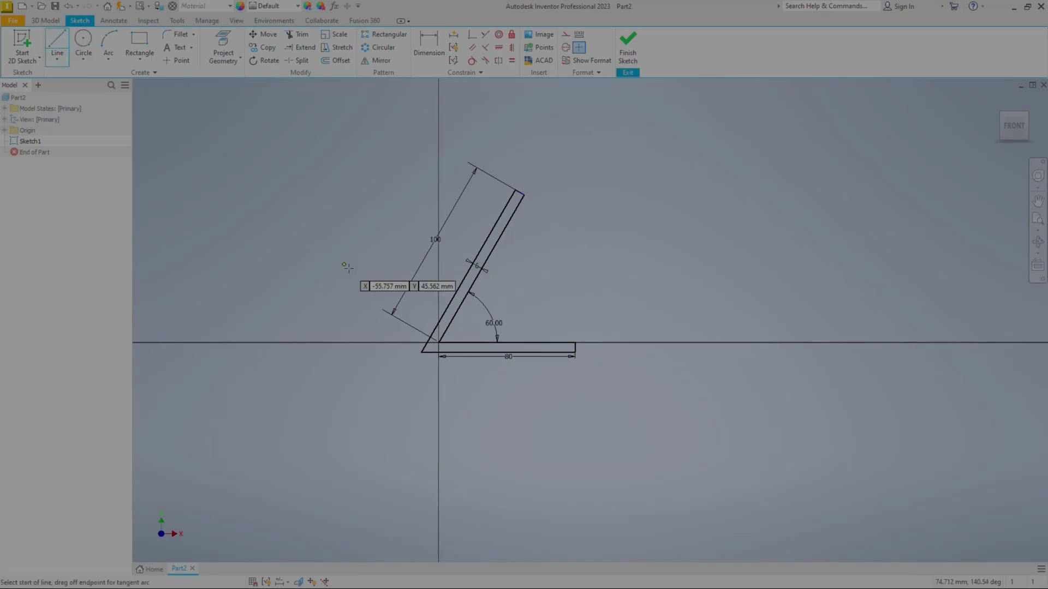
scroll(382, 284, down, 5)
mouse_move(495, 316)
middle_down()
mouse_move(397, 182)
mouse_move(439, 307)
middle_up()
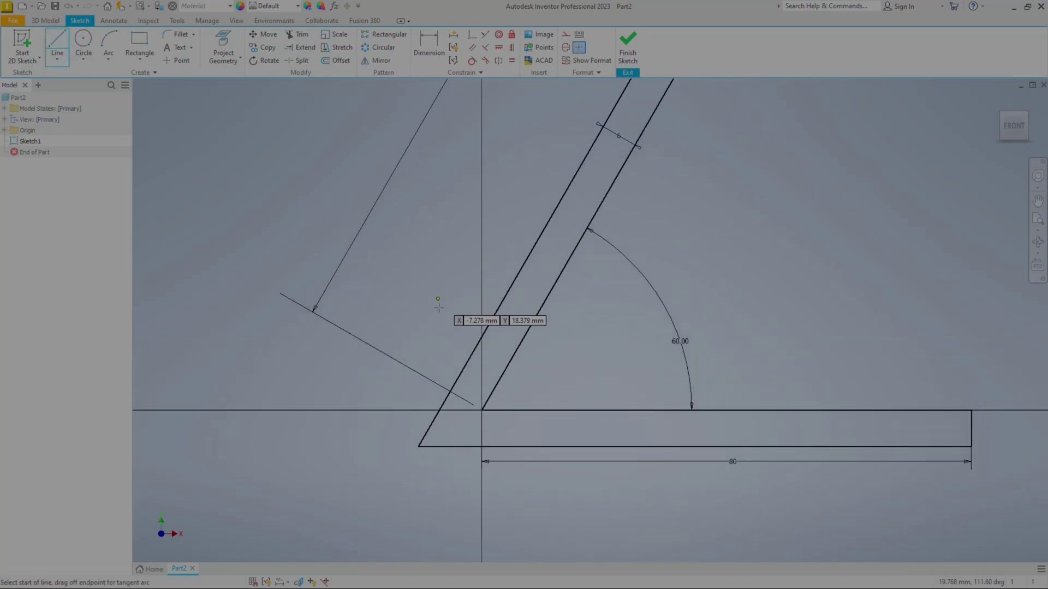
Step: Sketch an L-shaped lip outline on the inner slanted line
click(473, 353)
click(365, 291)
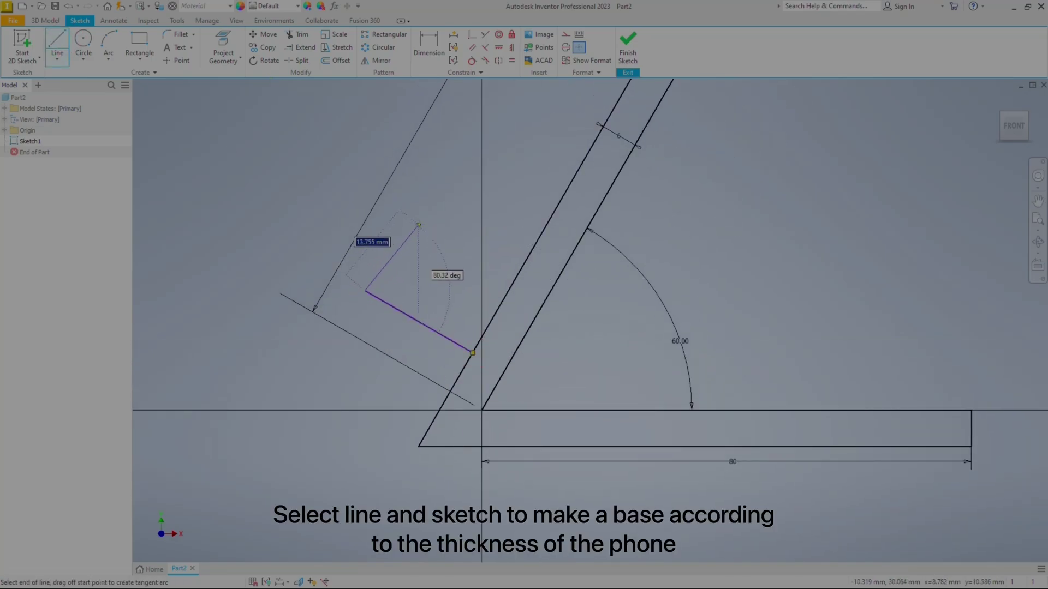
click(415, 203)
click(453, 225)
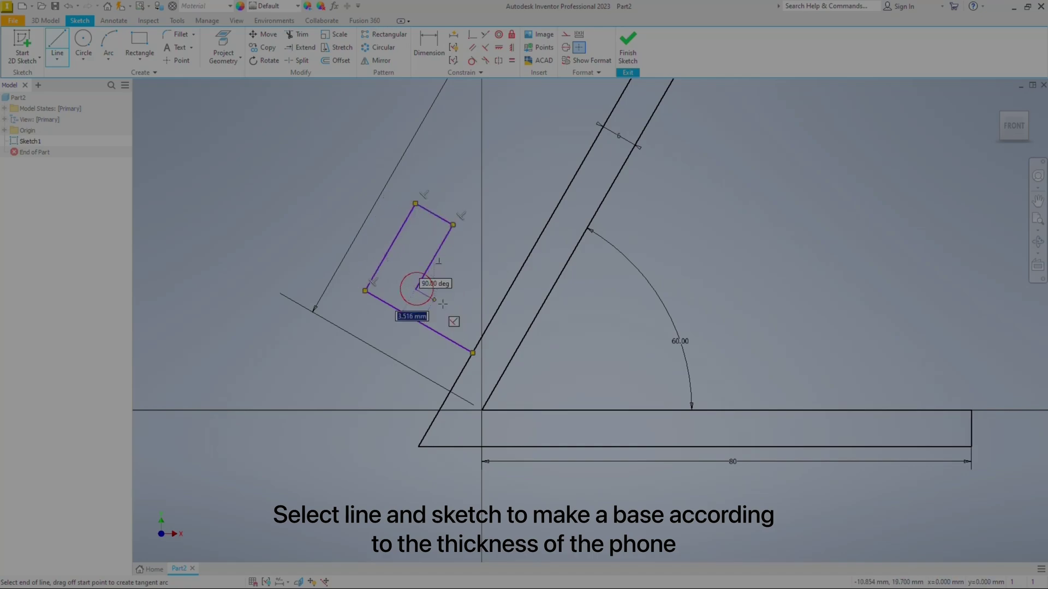
click(416, 289)
Step: Dimension the lip to 6 thick and 20 up from the slanted line's bottom
click(484, 329)
key(d)
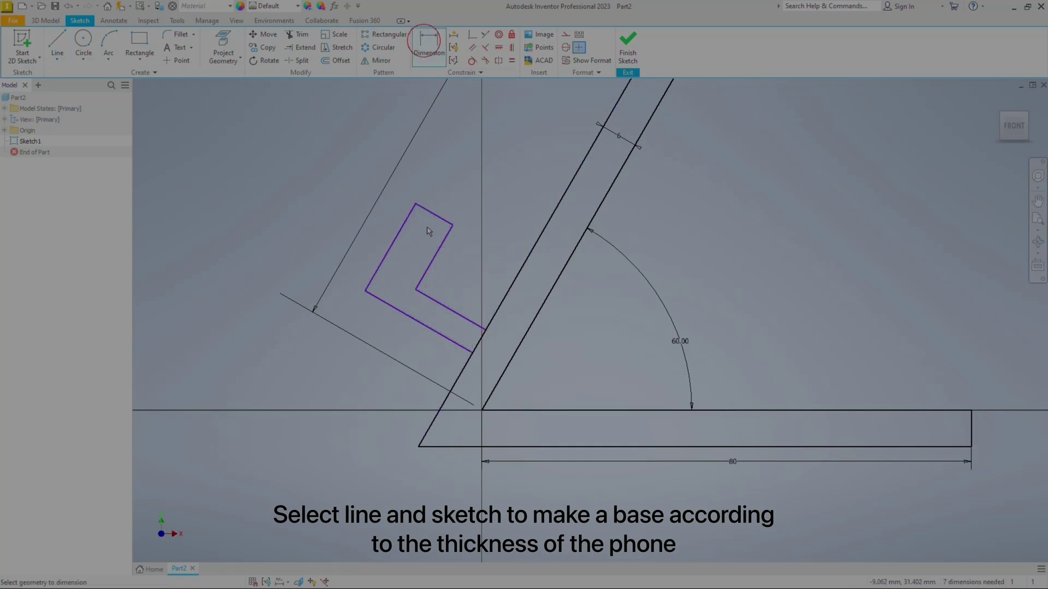
click(450, 309)
click(419, 322)
click(430, 326)
text(6)
key(Return)
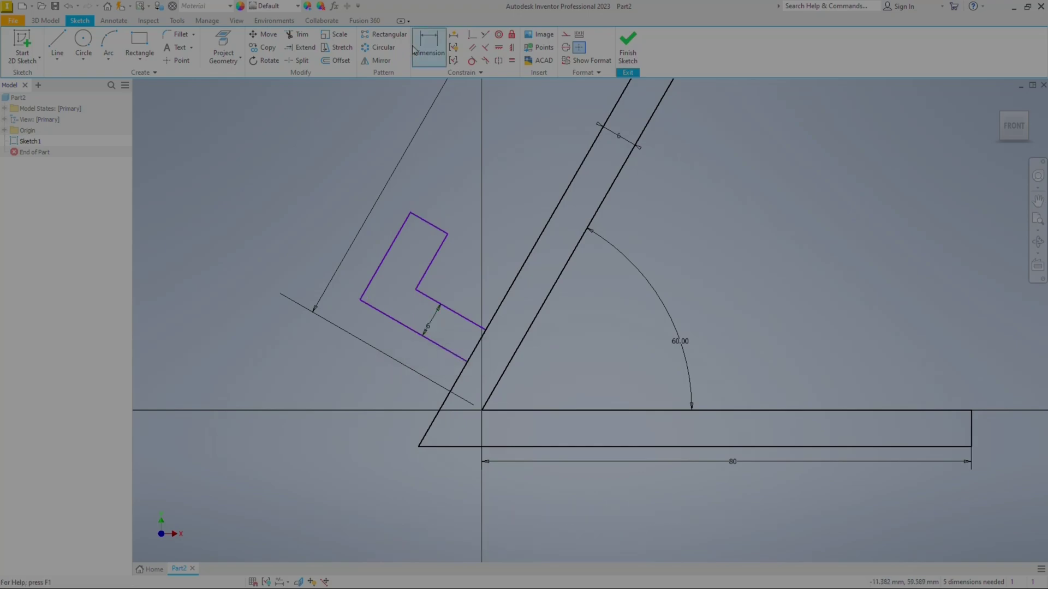
click(406, 326)
click(418, 447)
click(388, 389)
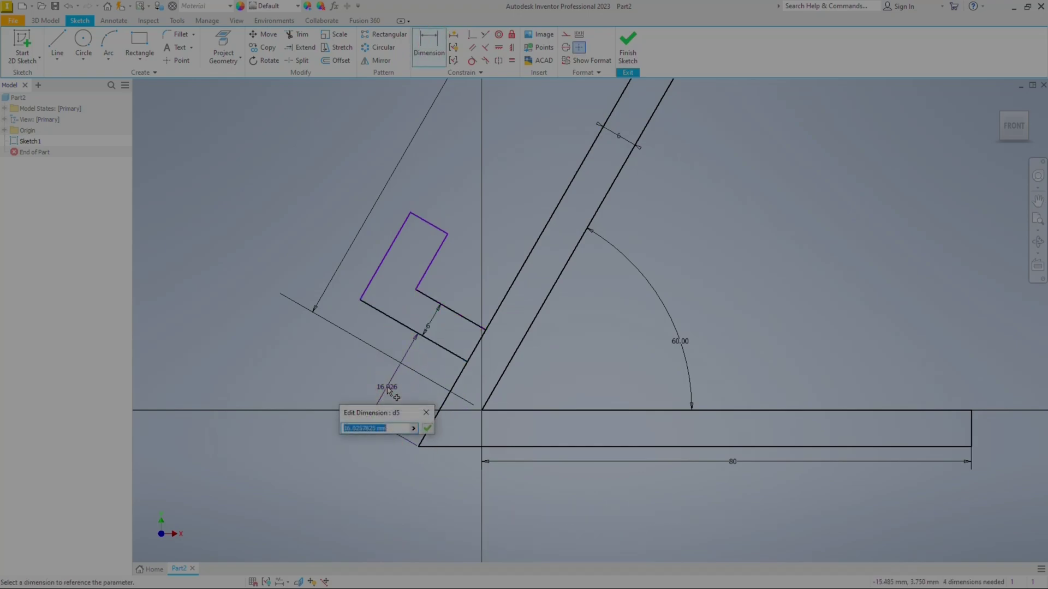
text(20)
key(Return)
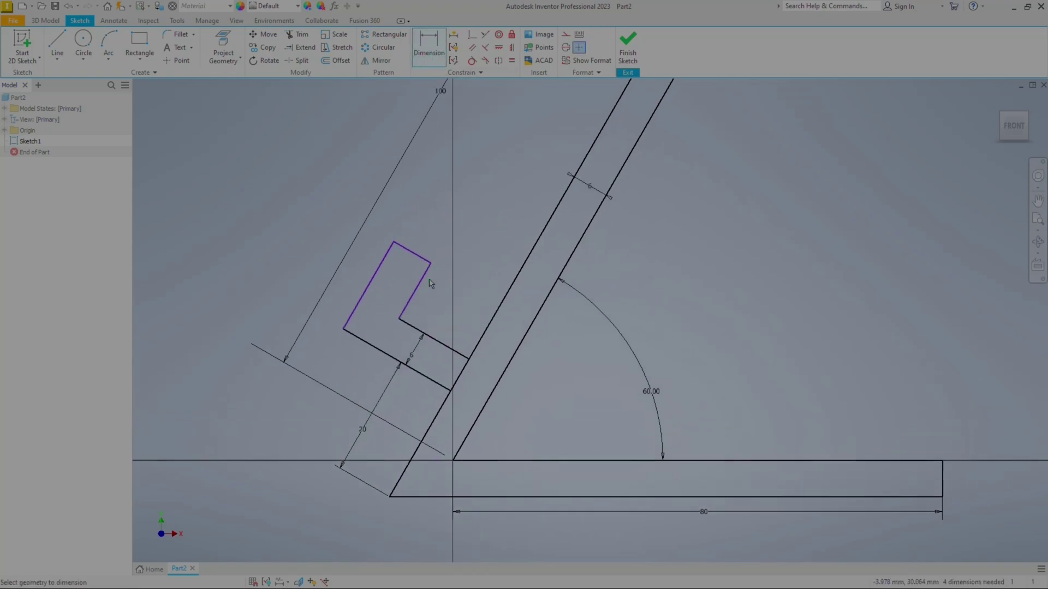
Step: Set the lip's gap to 12 and its top edge to 6
click(421, 283)
click(499, 304)
click(467, 291)
text(1)
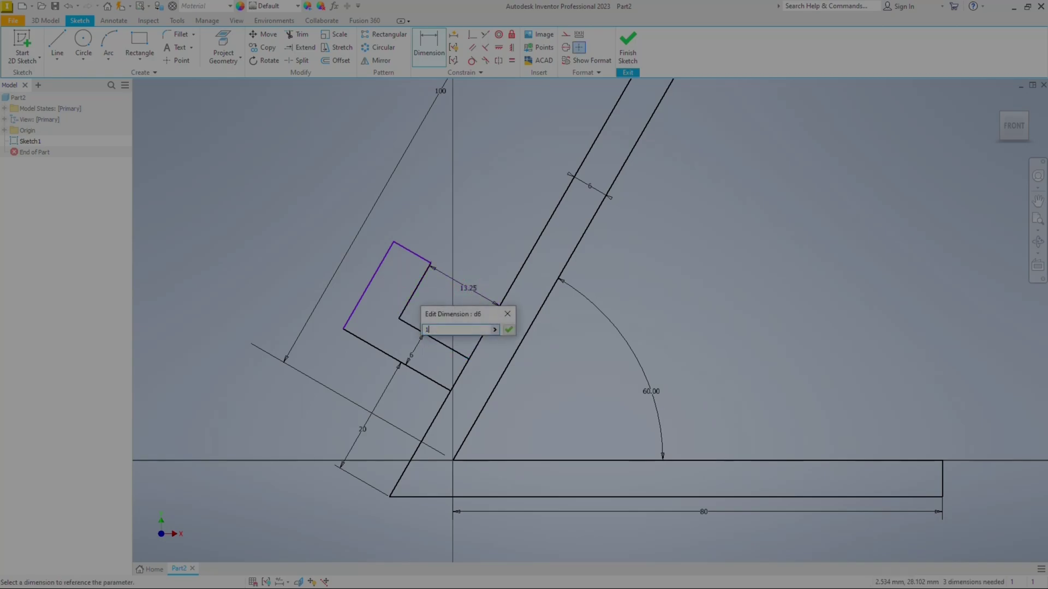
text(2)
key(Return)
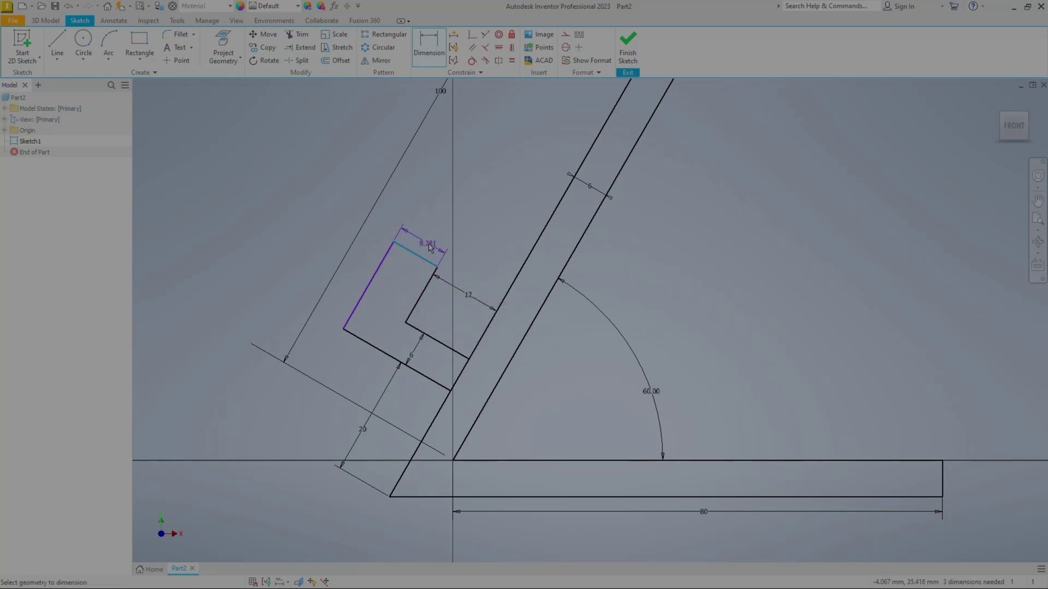
click(430, 248)
text(6)
key(Return)
scroll(561, 239, down, 3)
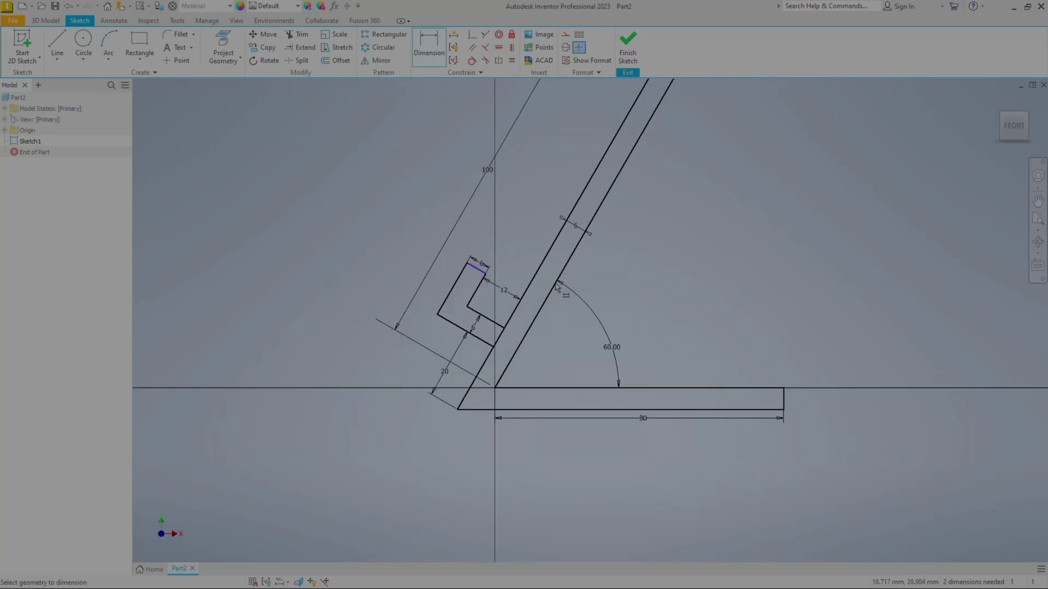
middle_drag(562, 239, 478, 315)
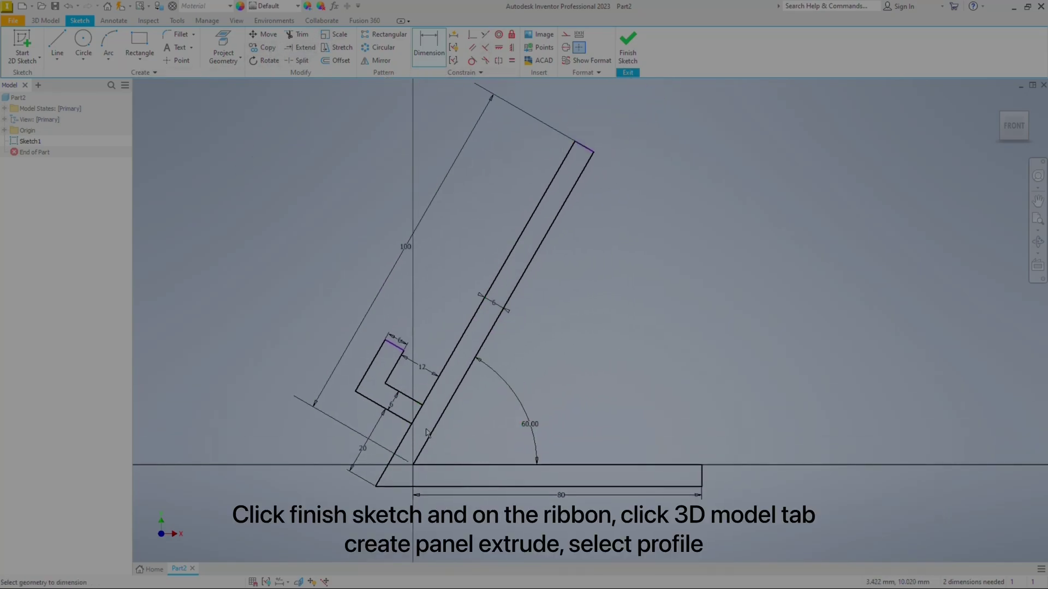
Step: Finish the sketch and extrude the lip and stand profiles symmetrically to 70 mm
click(624, 60)
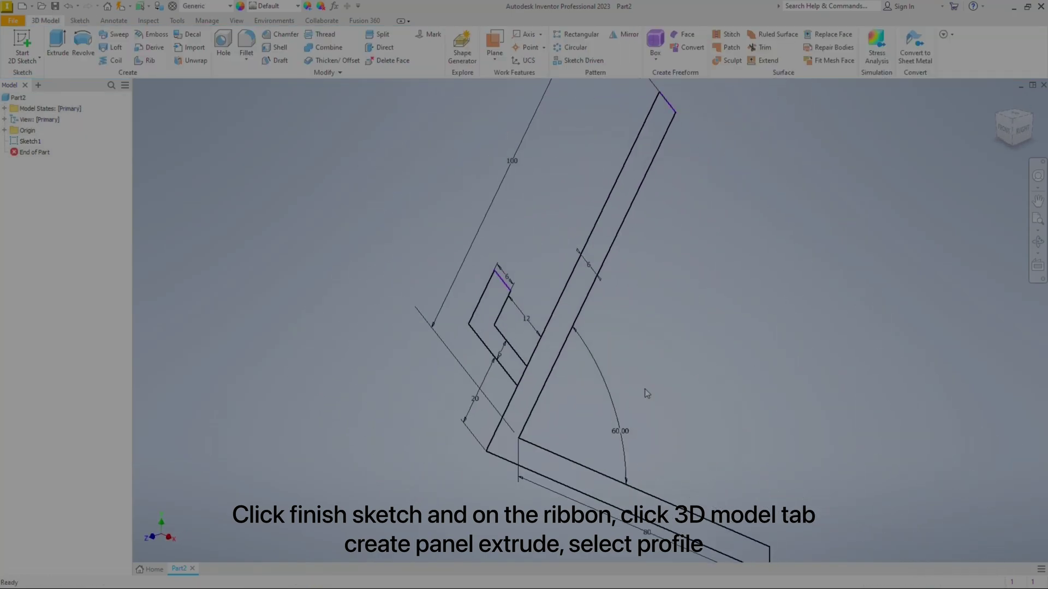
click(61, 48)
click(490, 337)
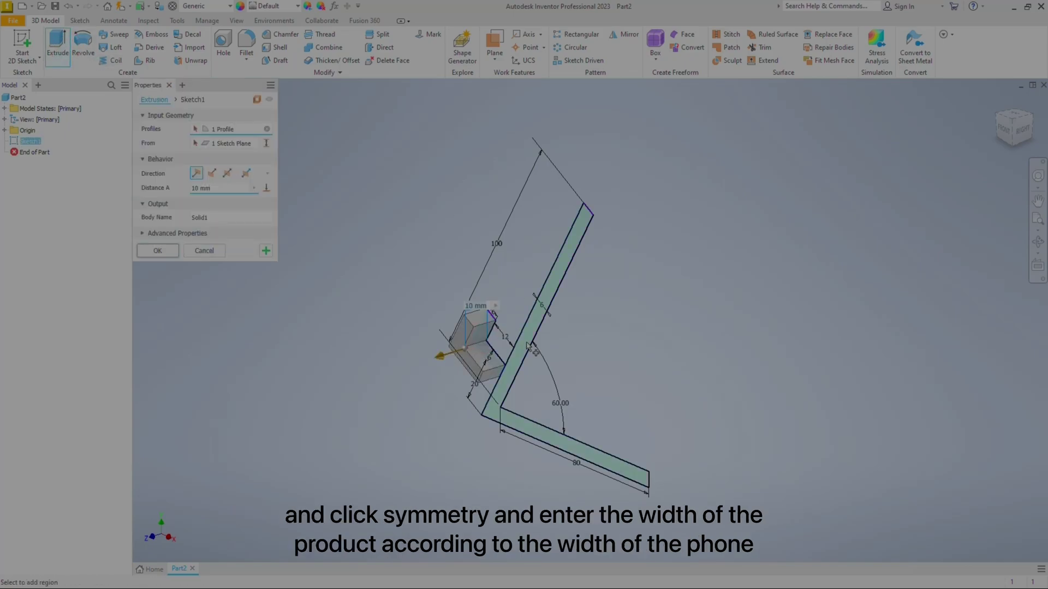
click(527, 344)
click(227, 174)
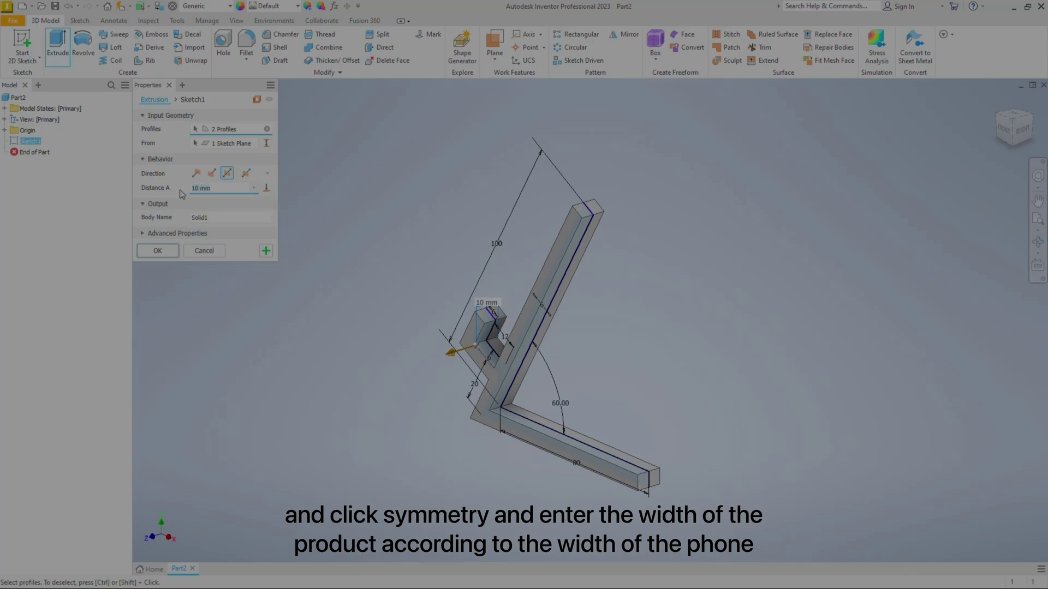
text(7)
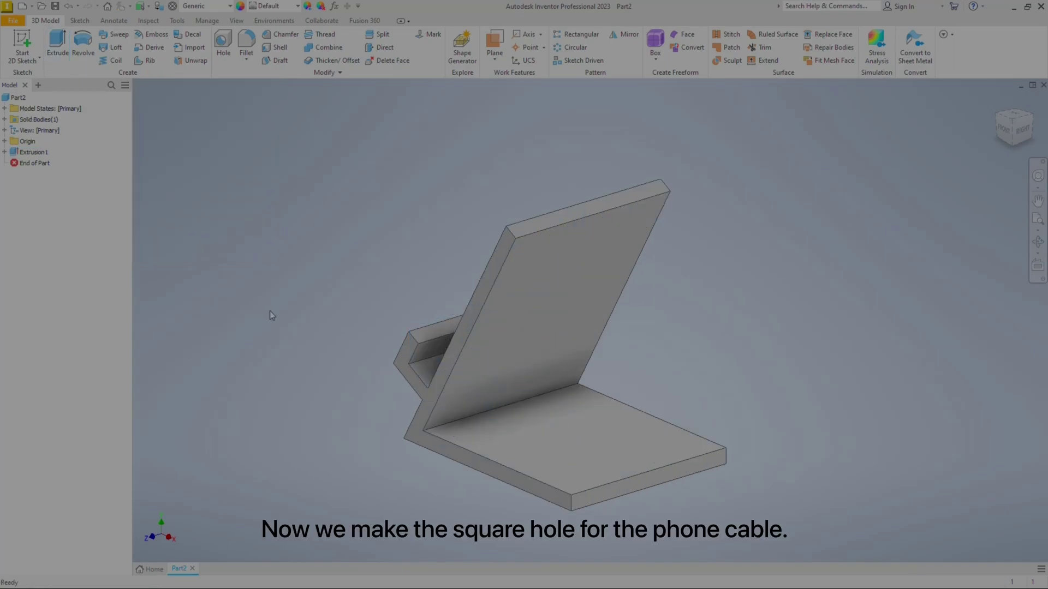
Step: Sketch a two-point rectangle for the cable hole on the stand's face
shift+middle_drag(269, 316, 359, 347)
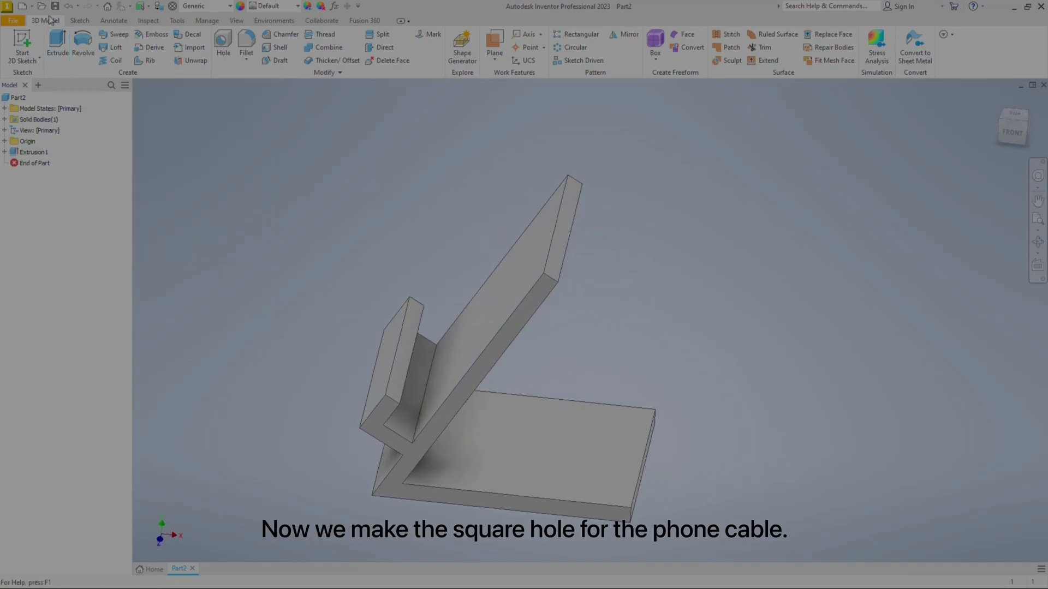
click(21, 50)
click(425, 371)
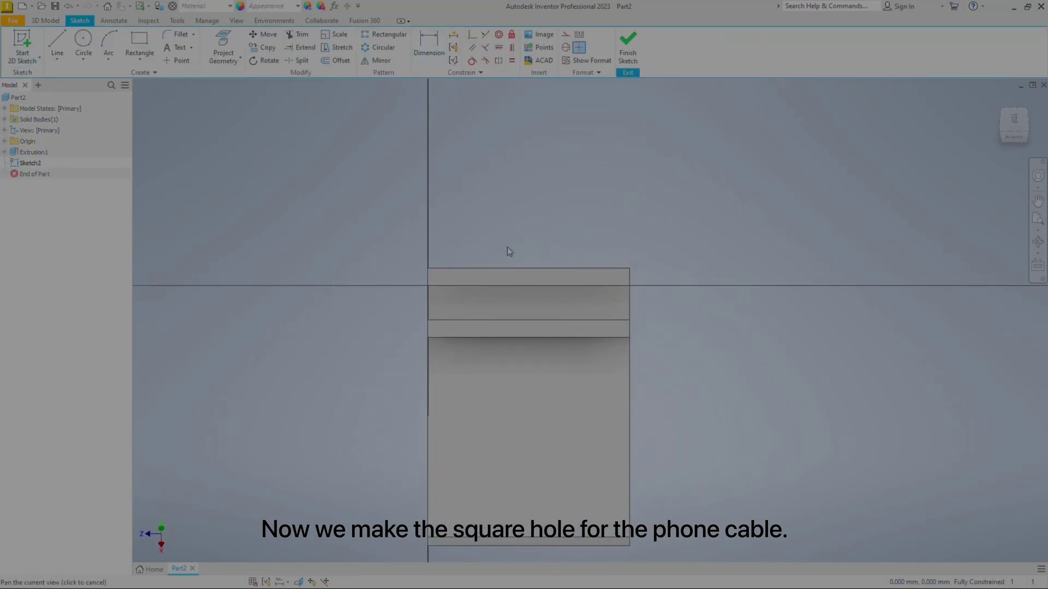
click(139, 55)
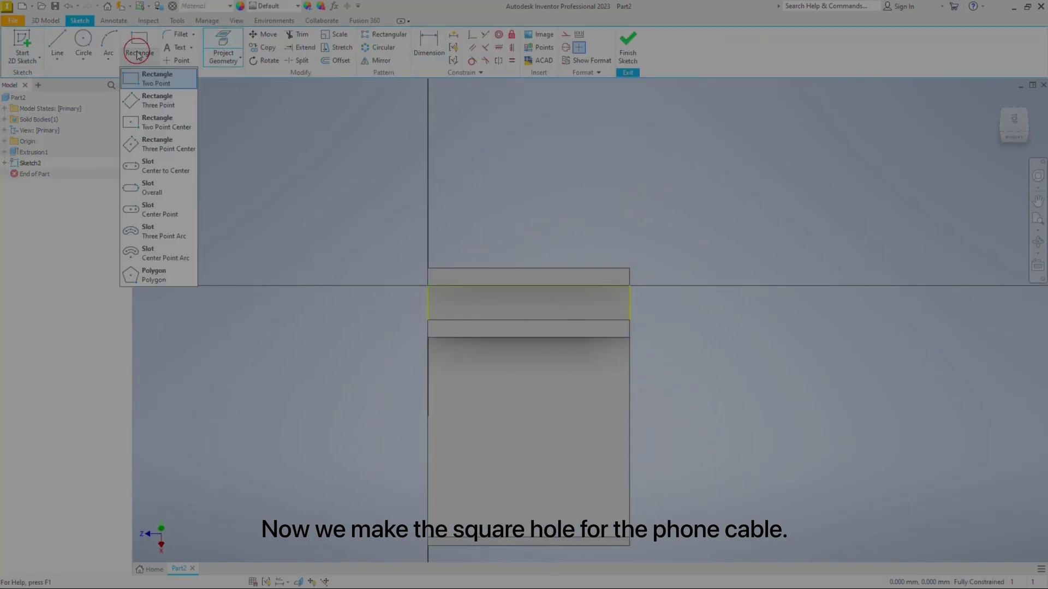
click(142, 83)
click(477, 286)
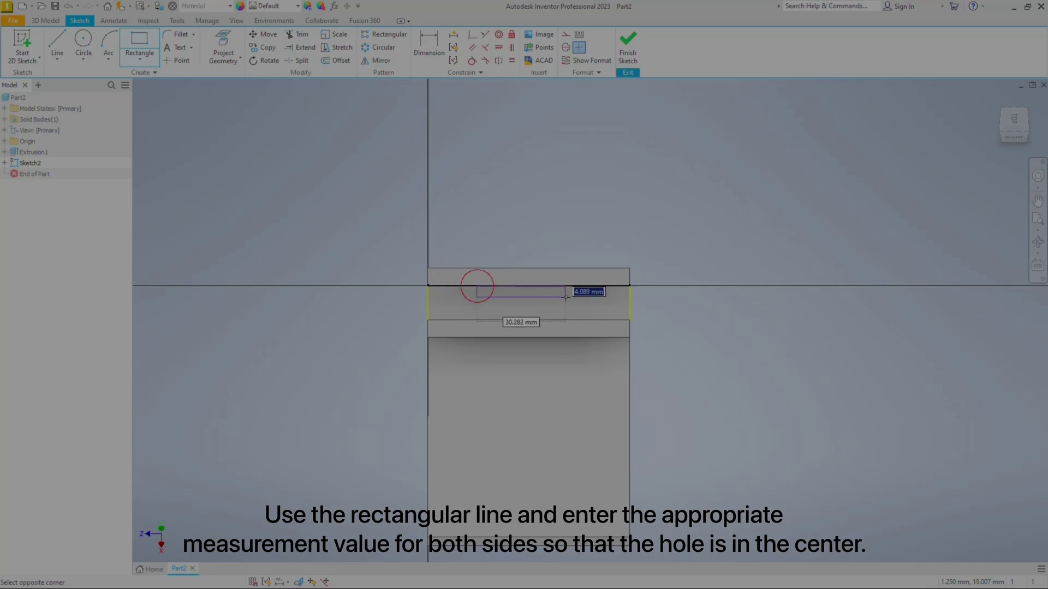
click(563, 320)
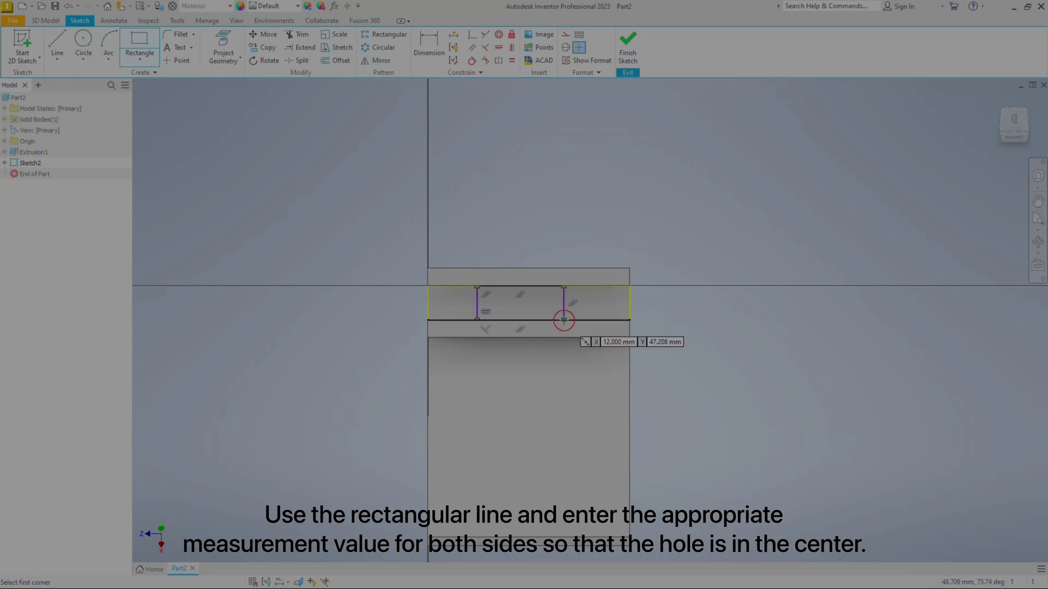
Step: Dimension the square 25 mm from the left and 25 mm from the right edge
click(428, 44)
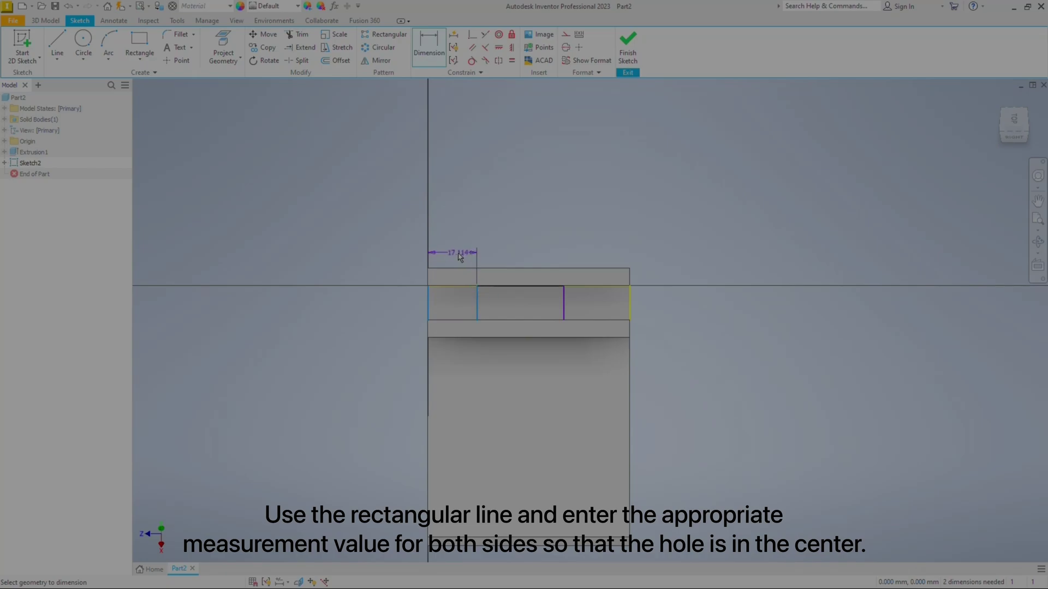
click(459, 257)
text(25)
key(Return)
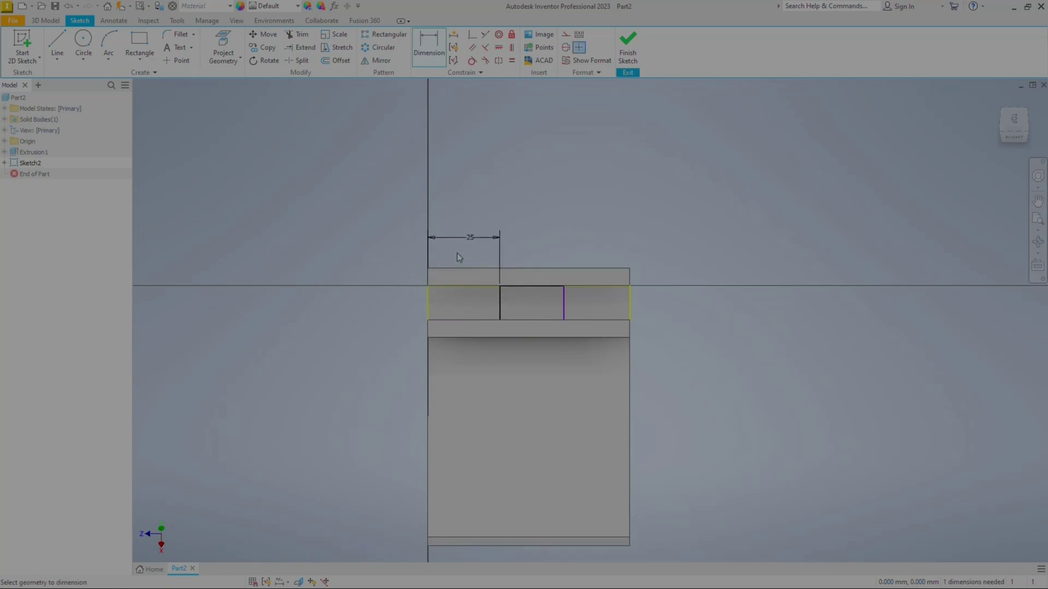
click(564, 300)
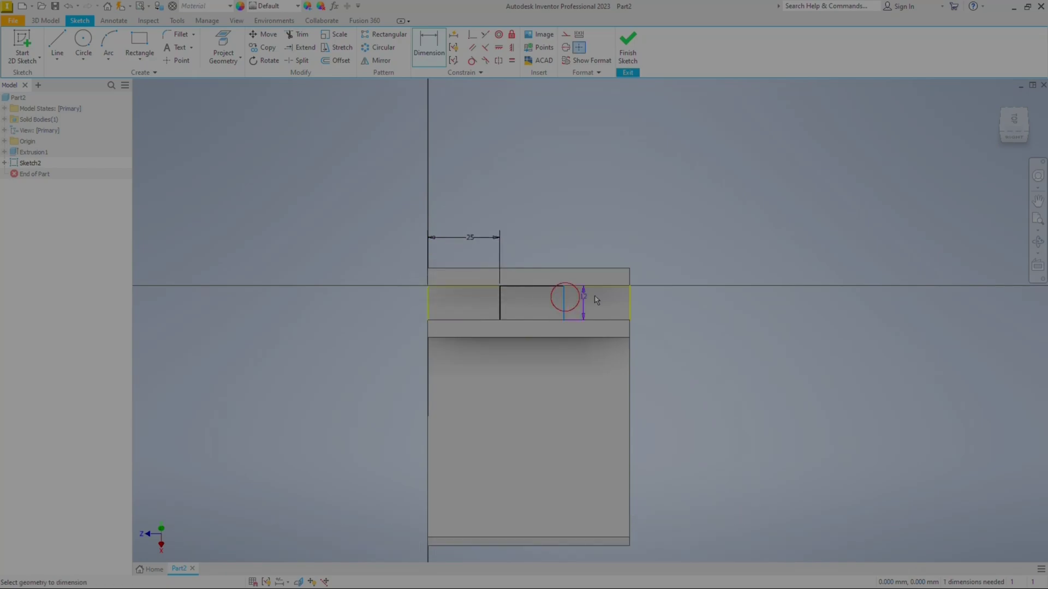
click(629, 301)
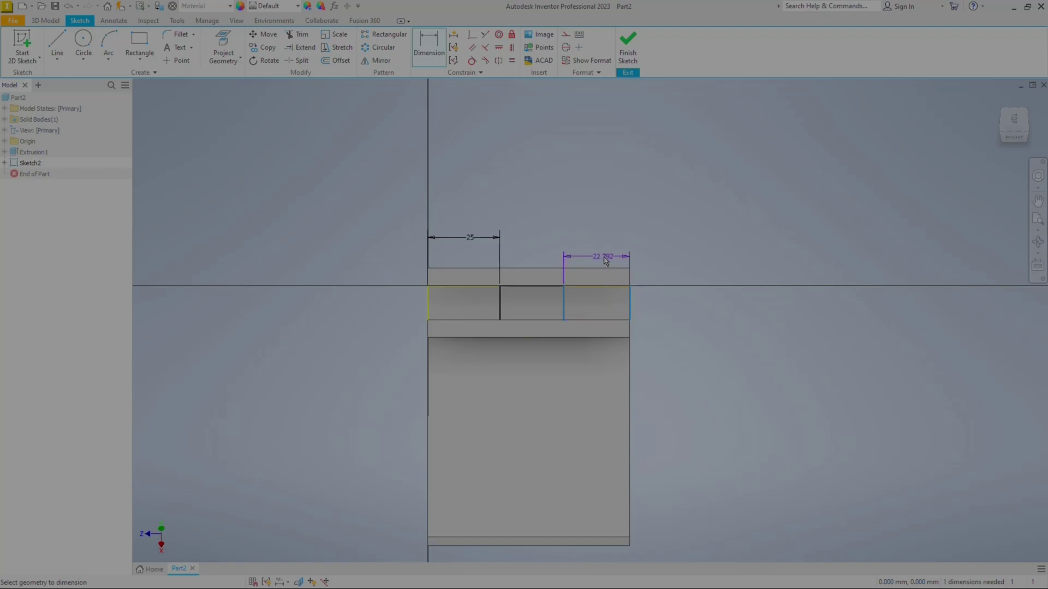
click(603, 256)
text(25)
key(Return)
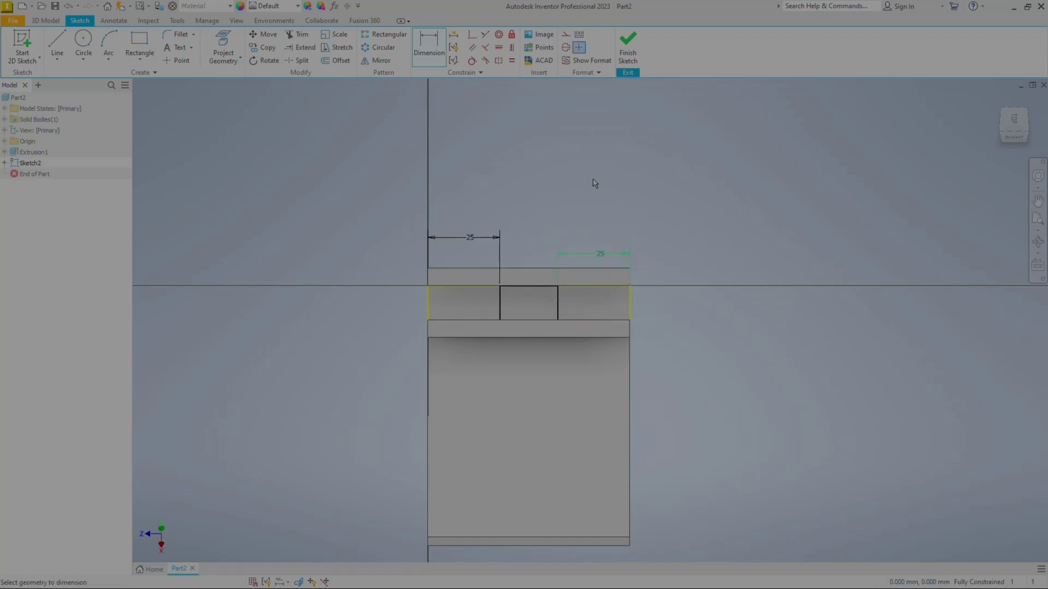
Step: Finish the sketch and cut-extrude the square profile as the cable hole
click(636, 53)
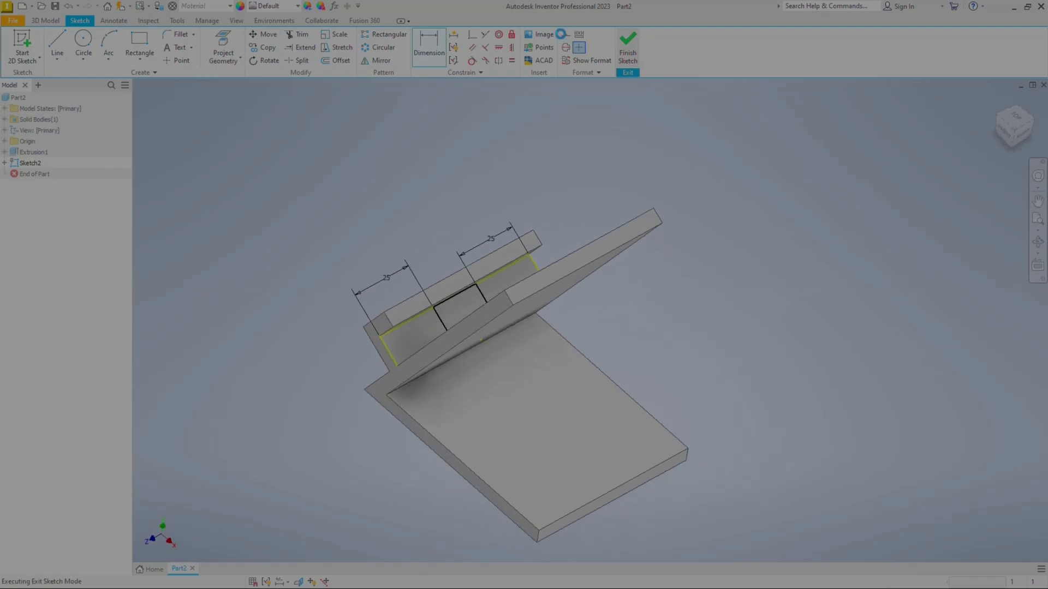
click(59, 44)
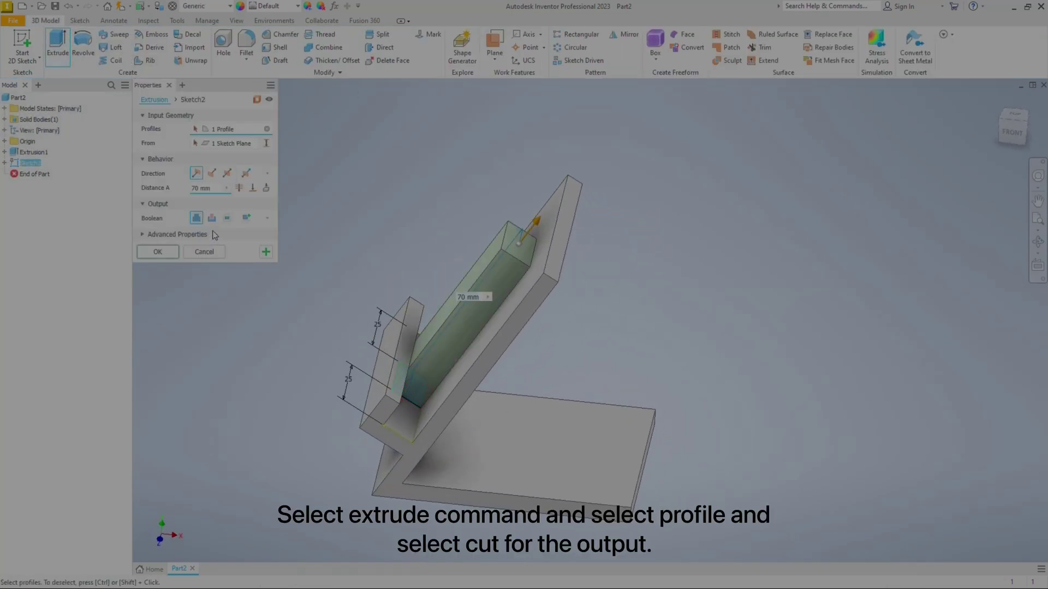
click(212, 219)
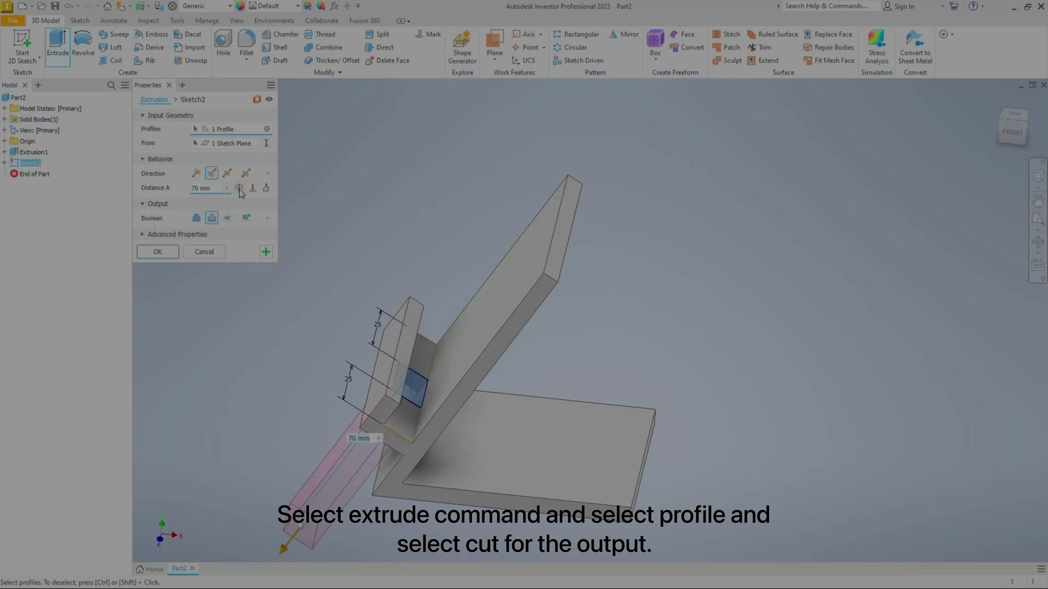
click(169, 252)
shift+middle_drag(327, 224, 447, 223)
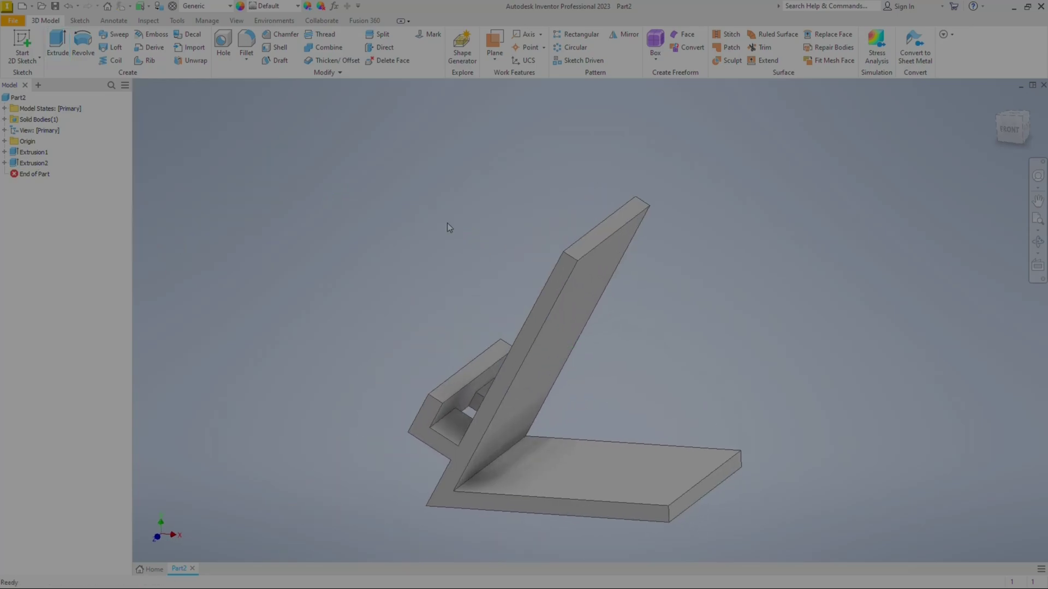
Step: Round the inner corner edge with a 5 mm fillet
click(241, 41)
click(205, 144)
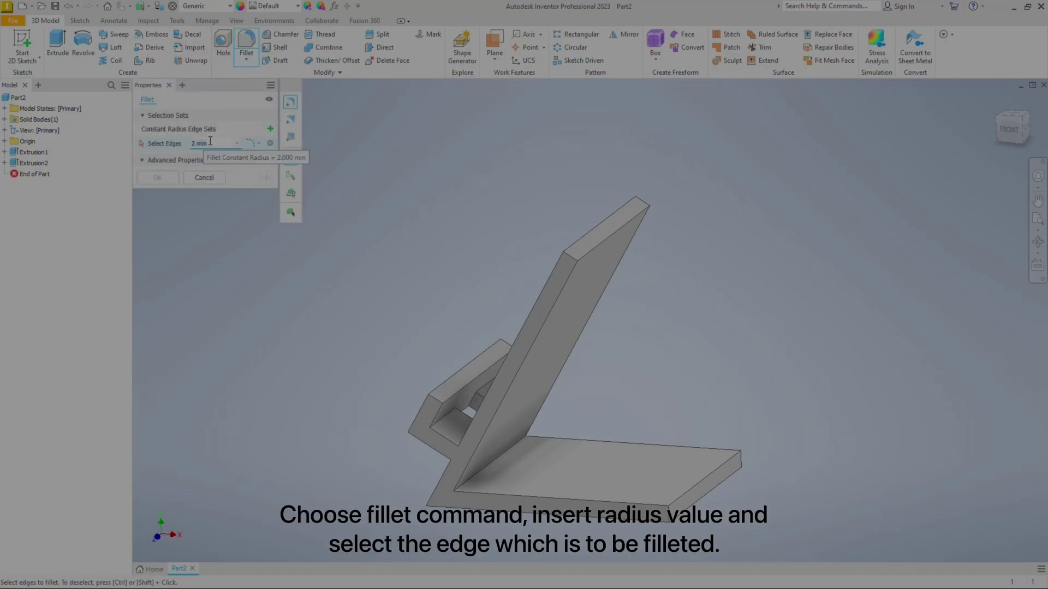
text(5)
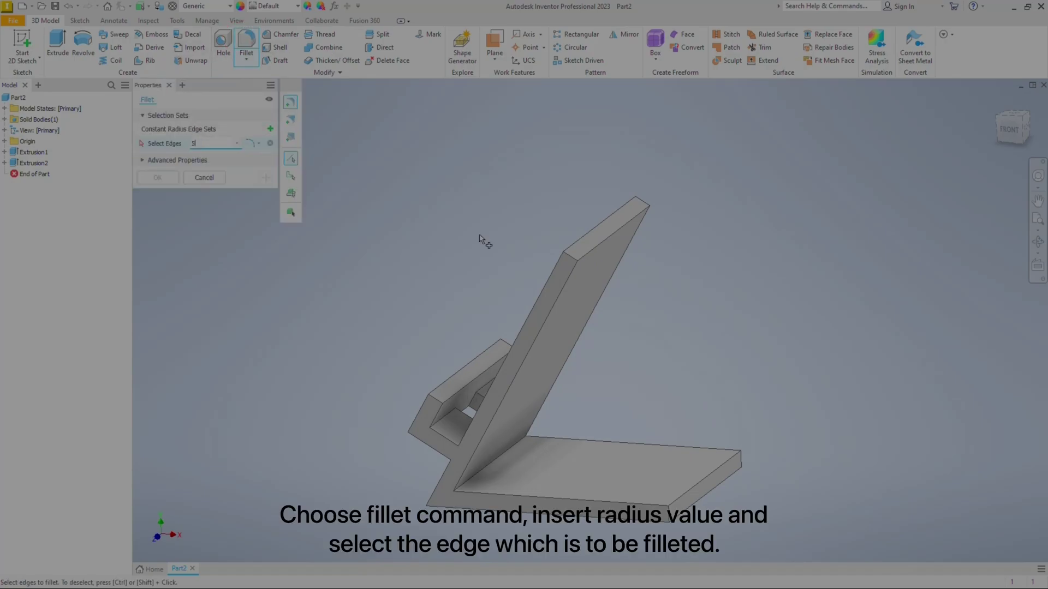
click(498, 461)
middle_drag(799, 258, 678, 272)
click(167, 180)
Step: Begin a second fillet on another inner edge of the stand
key(f)
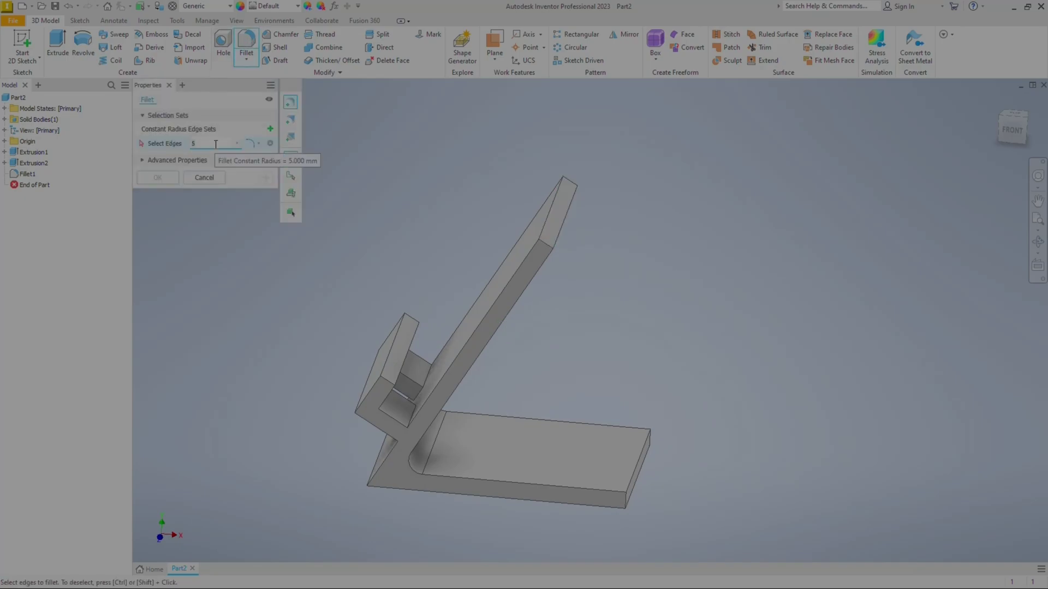
shift+middle_drag(327, 460, 351, 452)
click(351, 442)
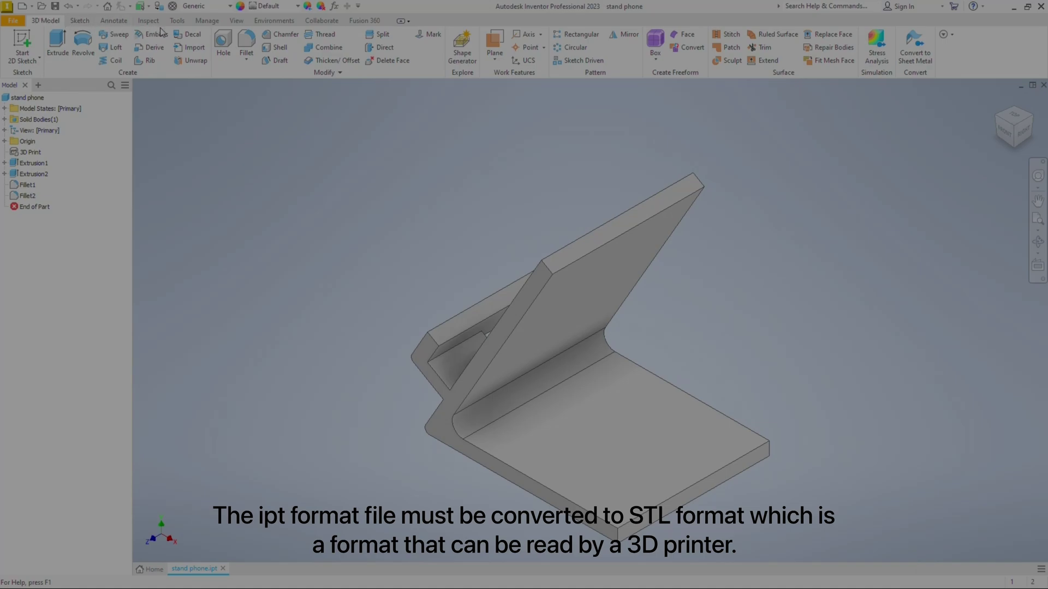
Step: From the 3D Print environment, save an STL copy named stand phone1
click(271, 22)
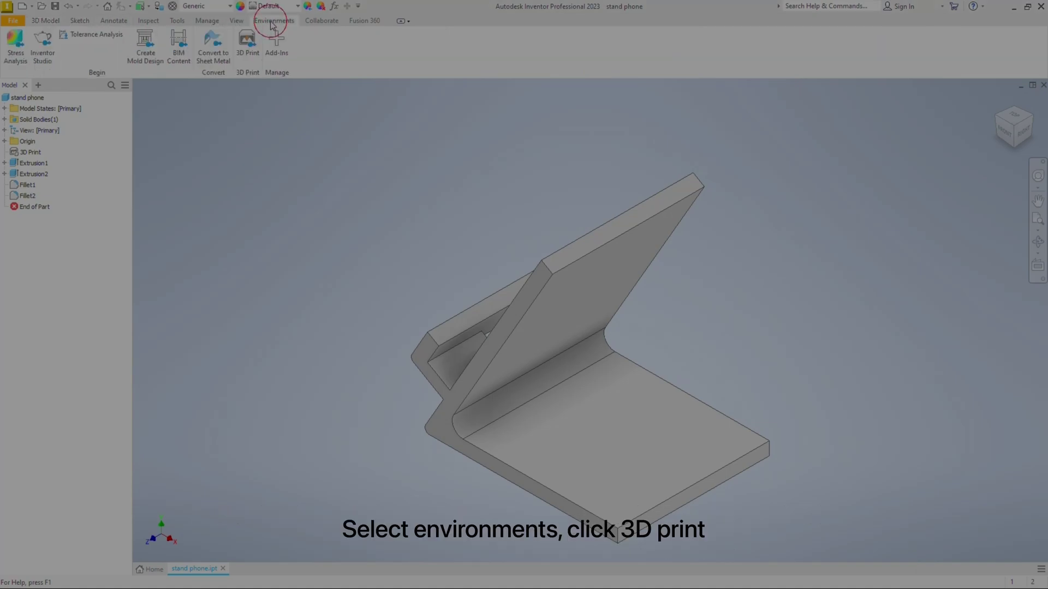
click(248, 44)
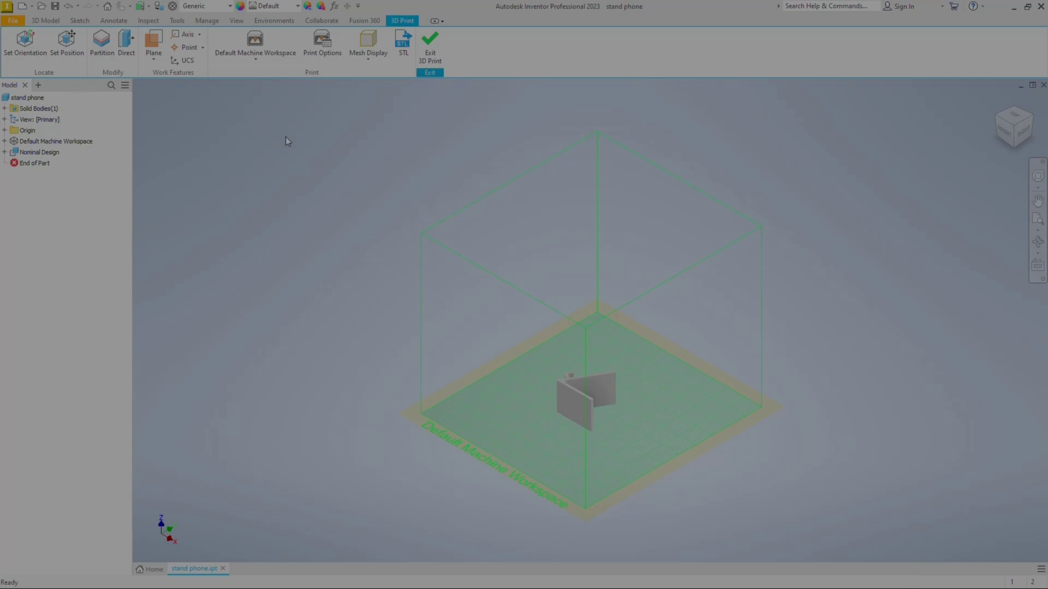
click(402, 43)
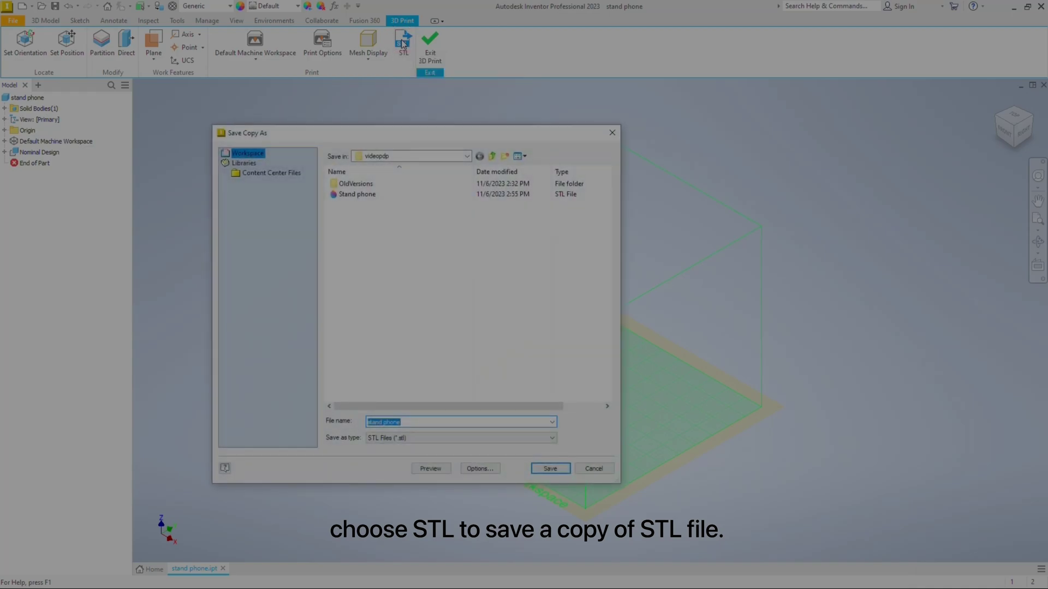
click(376, 423)
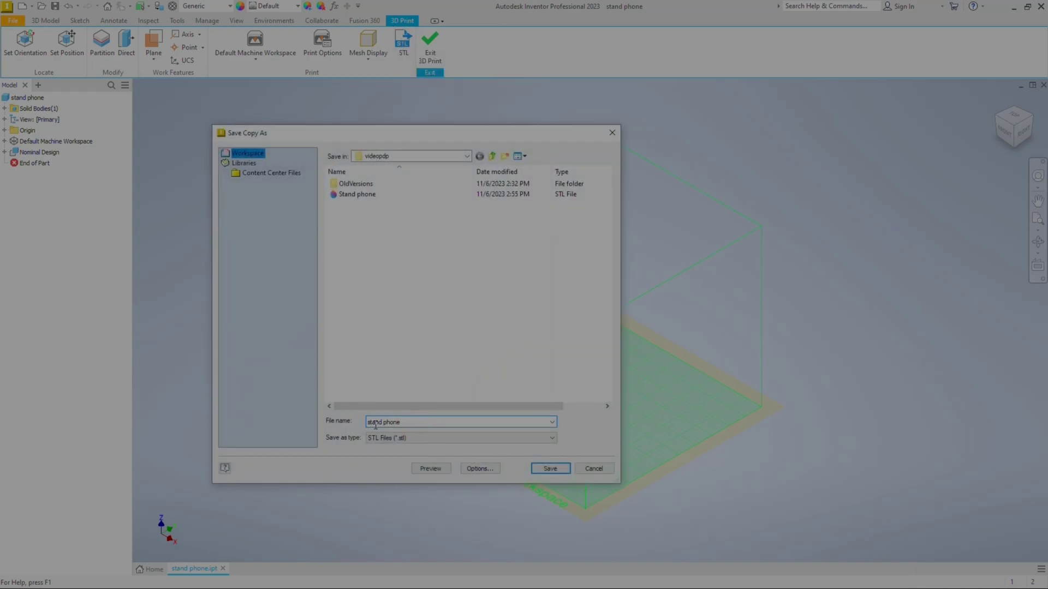
text(1)
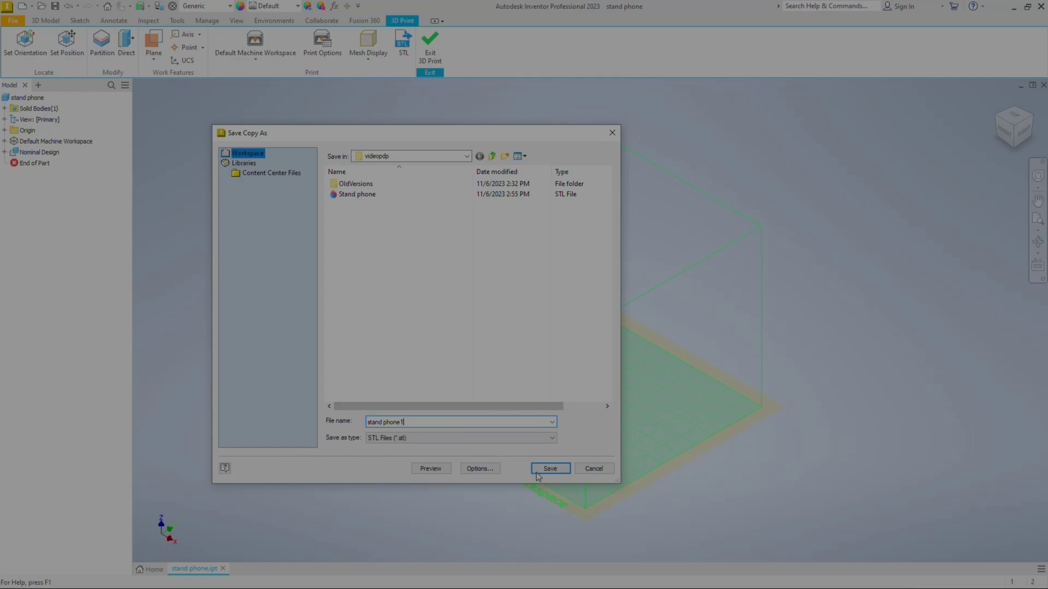
click(542, 471)
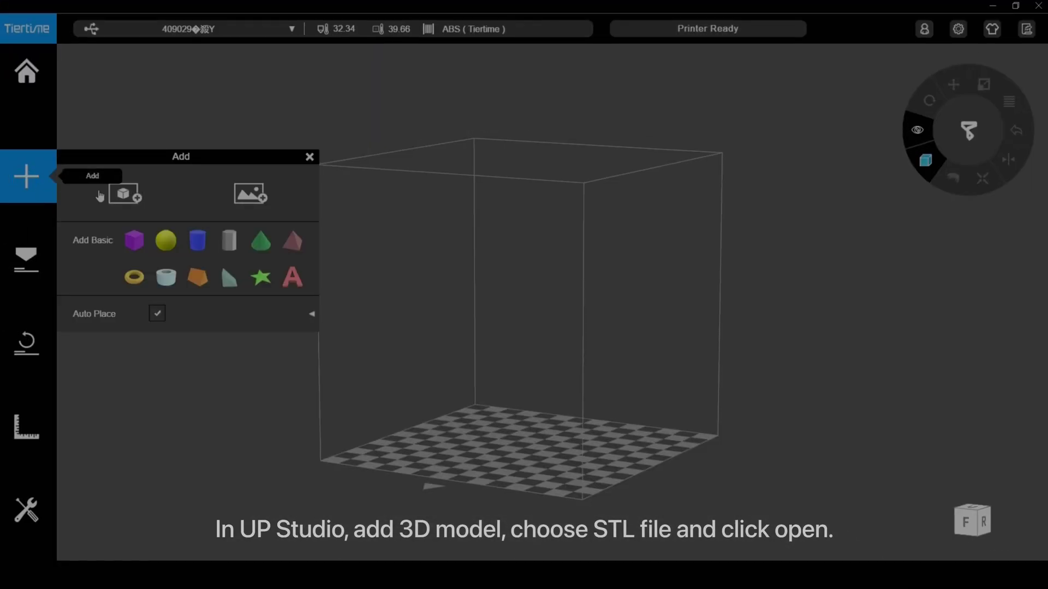
Step: Add the stand phone1 STL file and use Auto Place to set it on the build plate
click(126, 198)
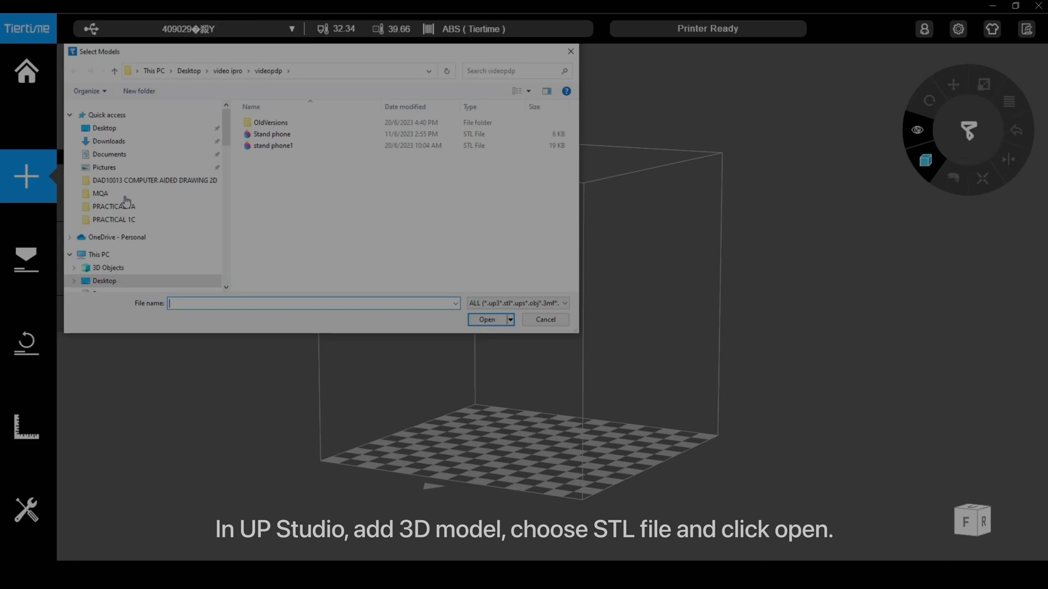
click(267, 146)
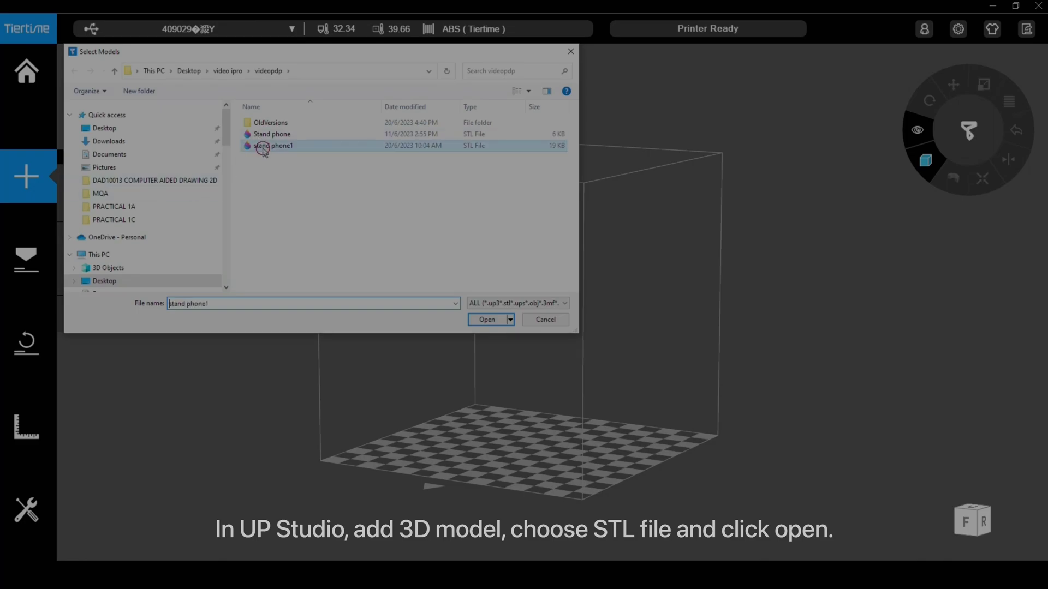
click(491, 320)
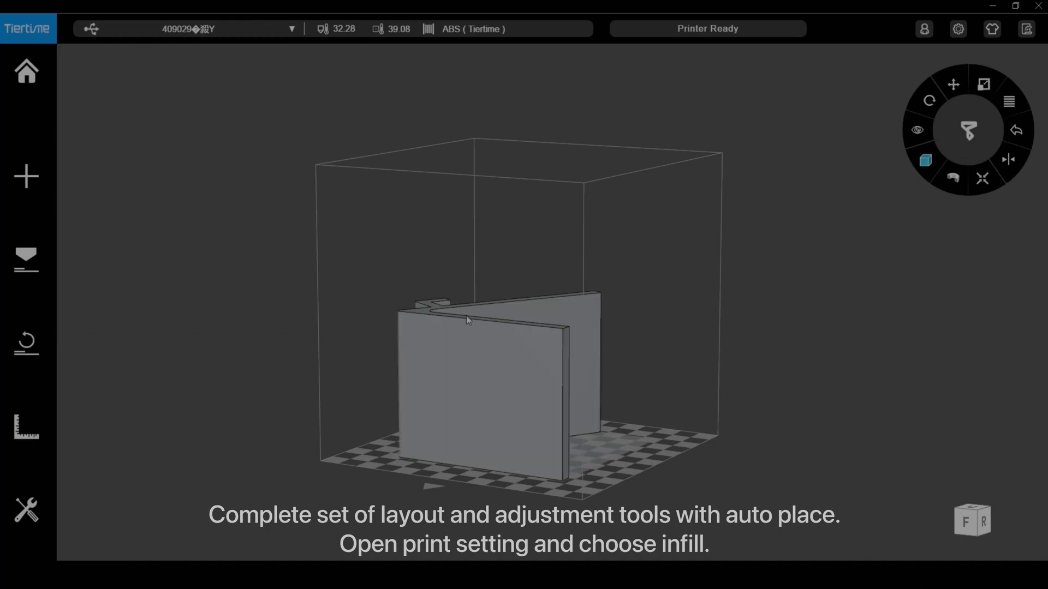
click(978, 186)
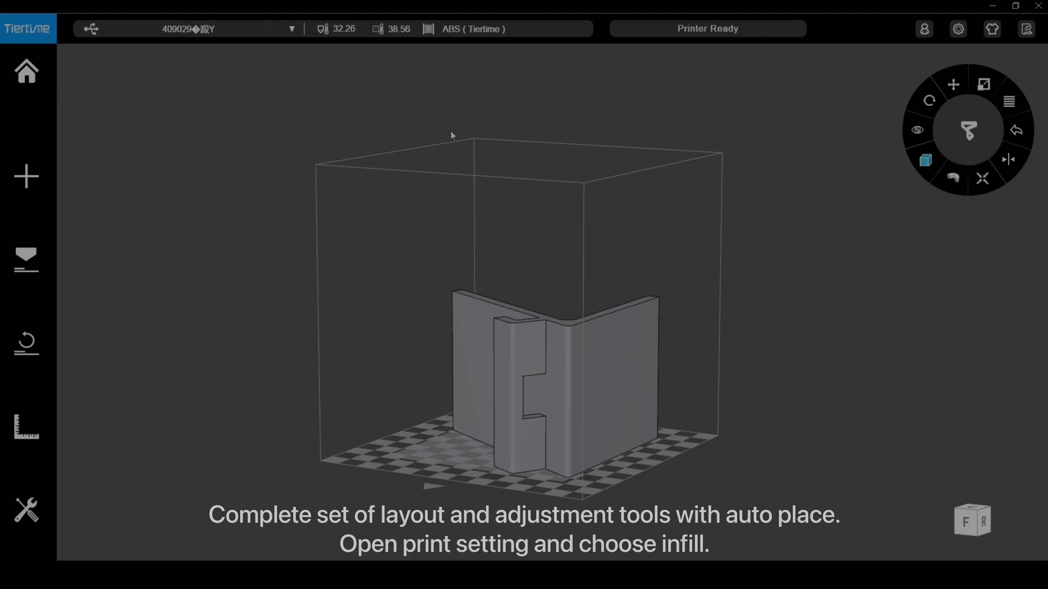
Step: Choose an infill pattern and print the stand, accepting the 4H 20M 30S, 62 g estimate
click(31, 263)
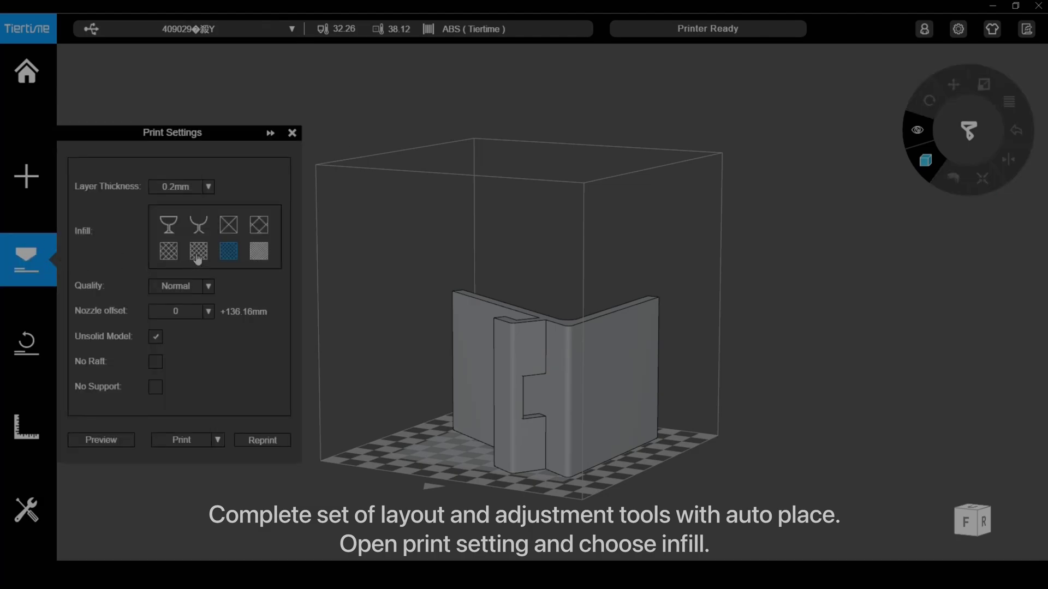
click(197, 254)
click(183, 440)
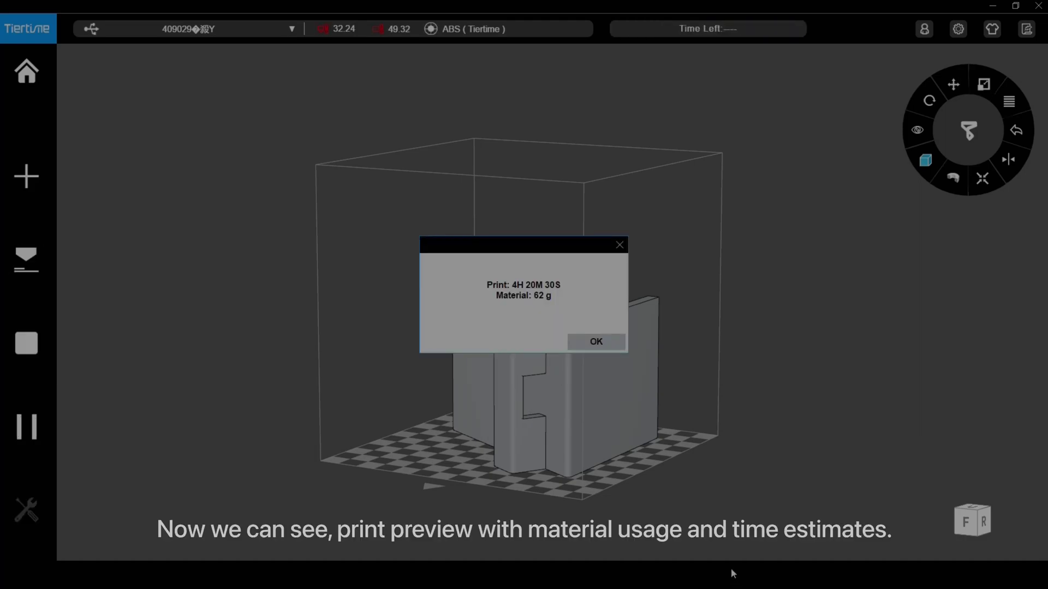
click(597, 342)
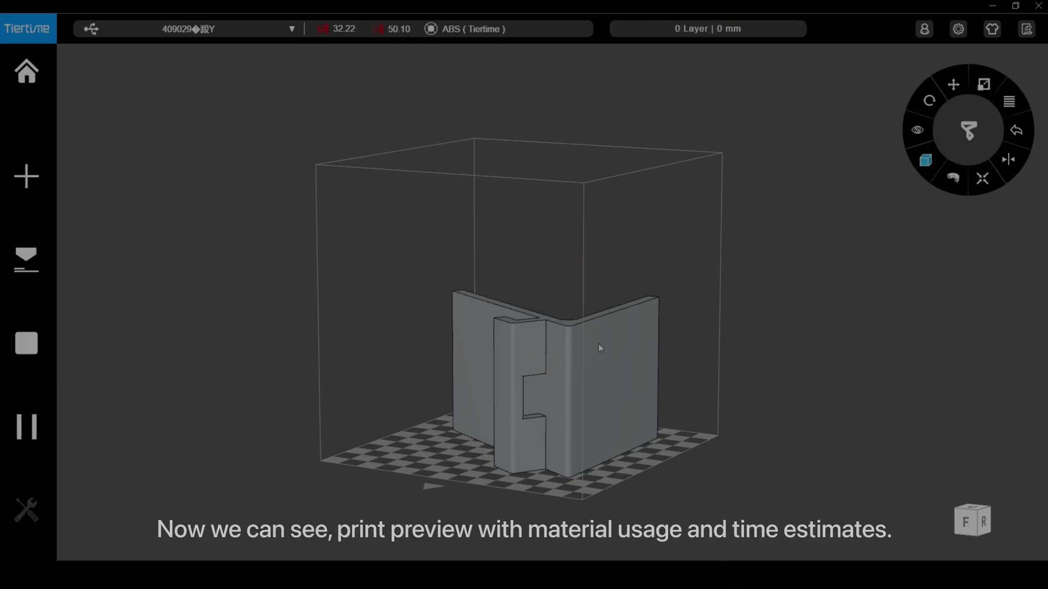